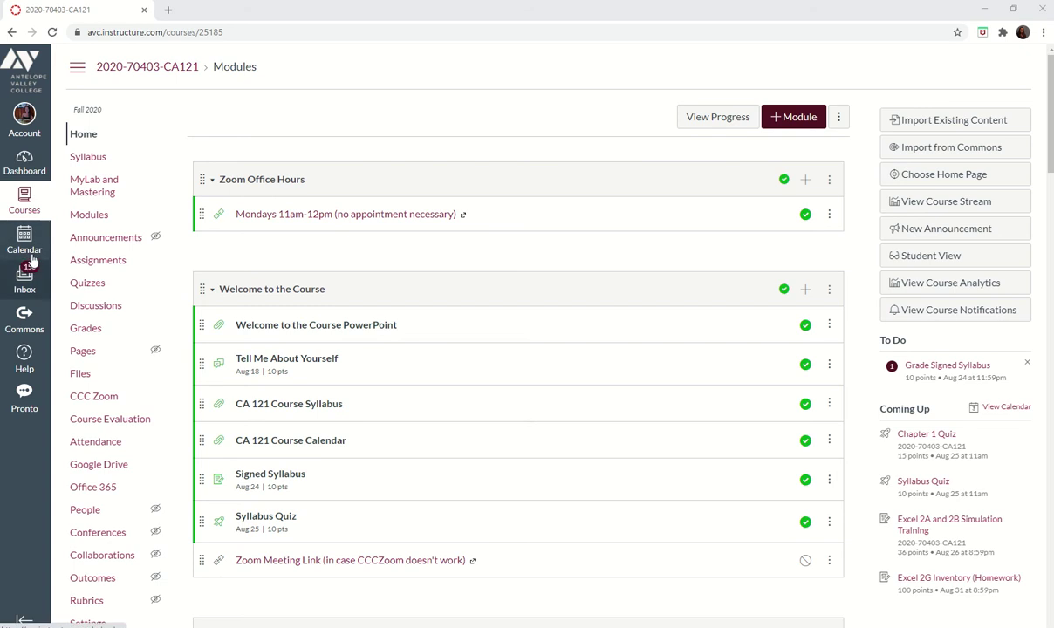
- Open the Excel 1G Regional Sales (Homework) assignment from the Chapter 1 module on the course home page
left_click(87, 191)
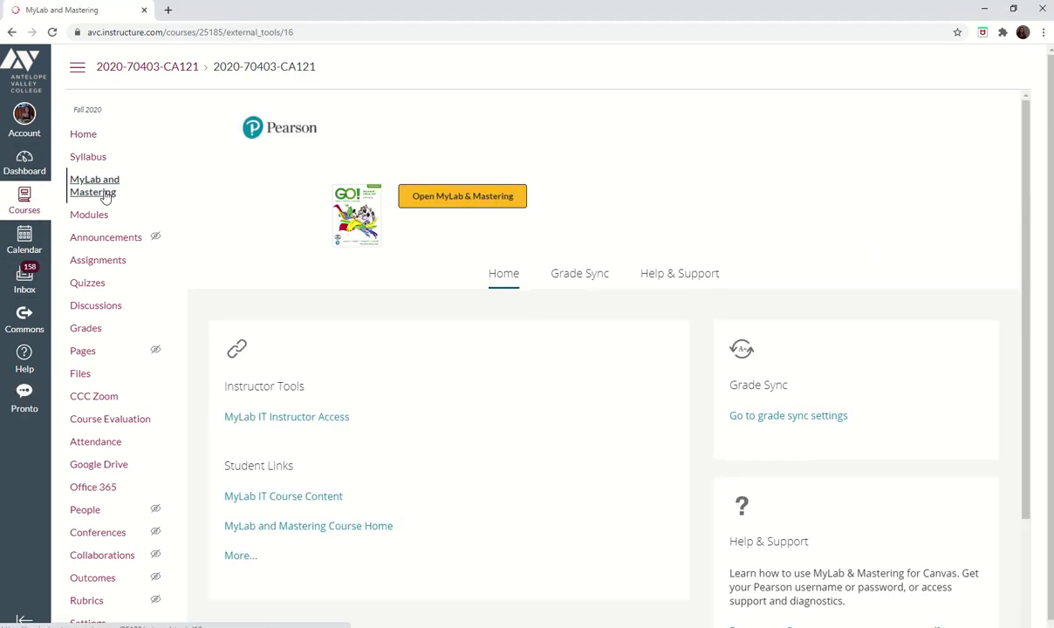
left_click(86, 136)
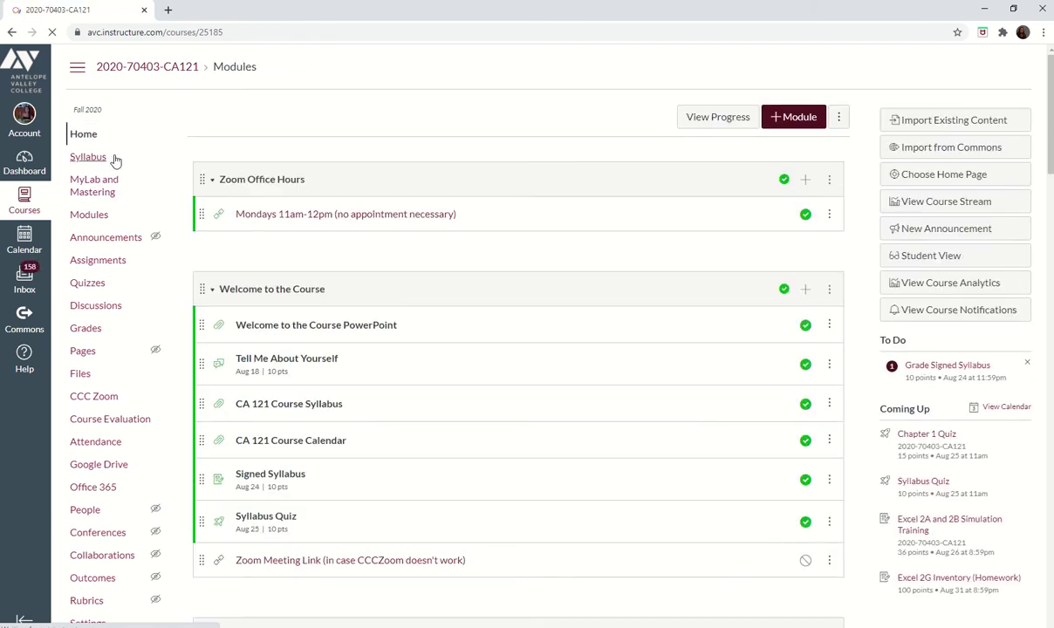
scroll(305, 445, "down", 5)
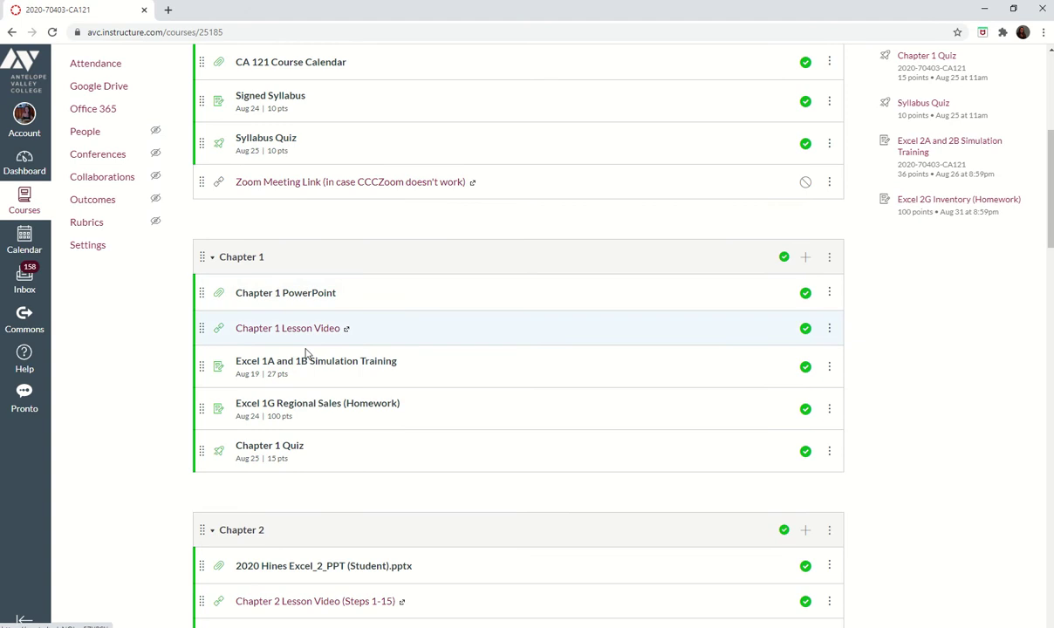
left_click(311, 407)
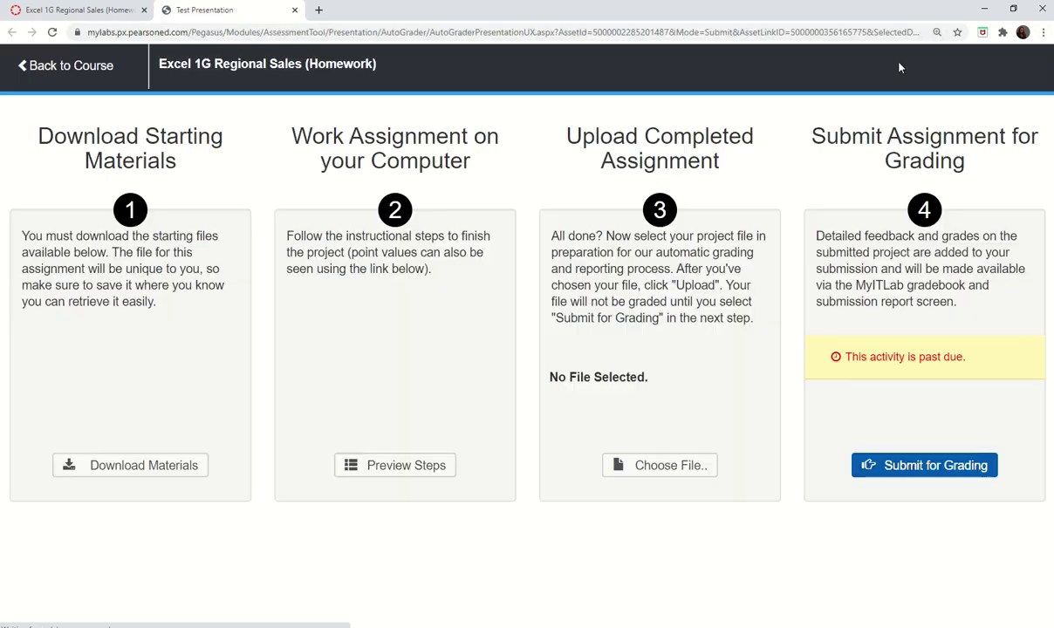
- Download all the starting materials for the assignment and open the downloaded zip archive
left_click(140, 471)
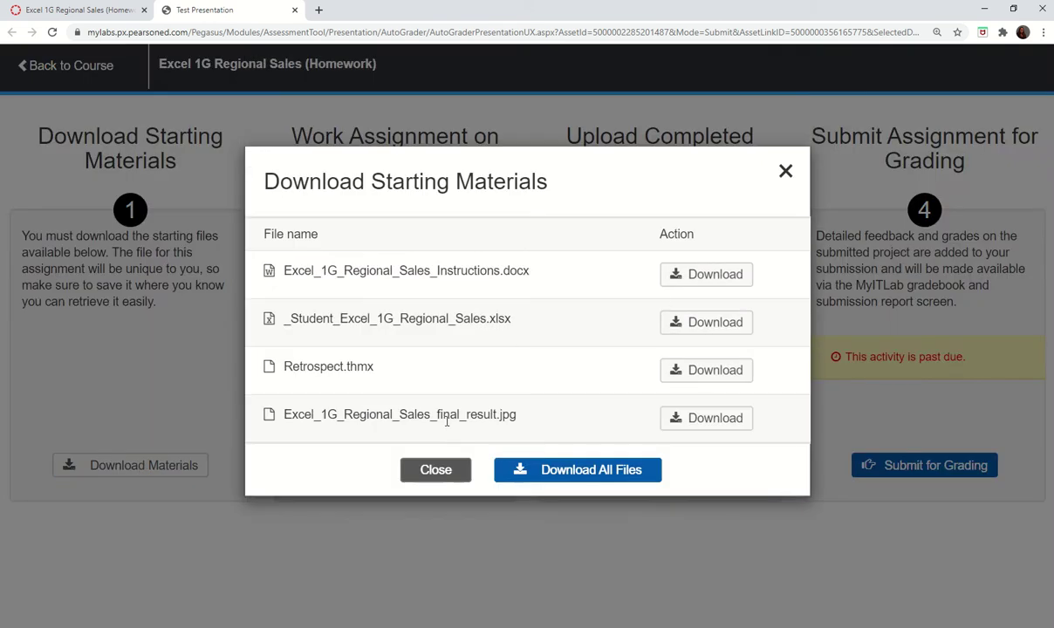
left_click(532, 469)
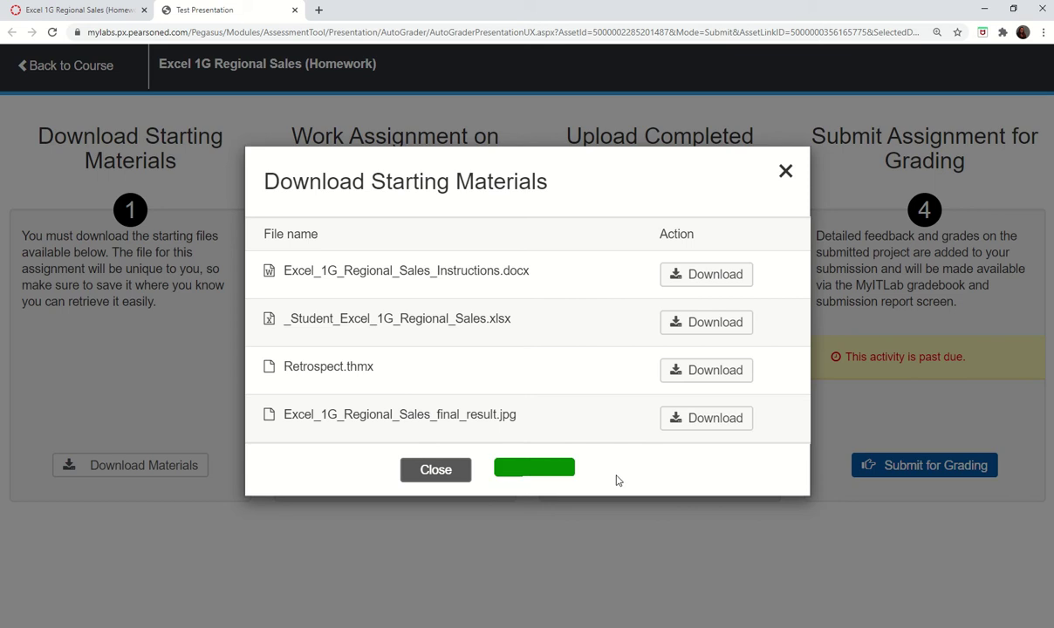
left_click(128, 621)
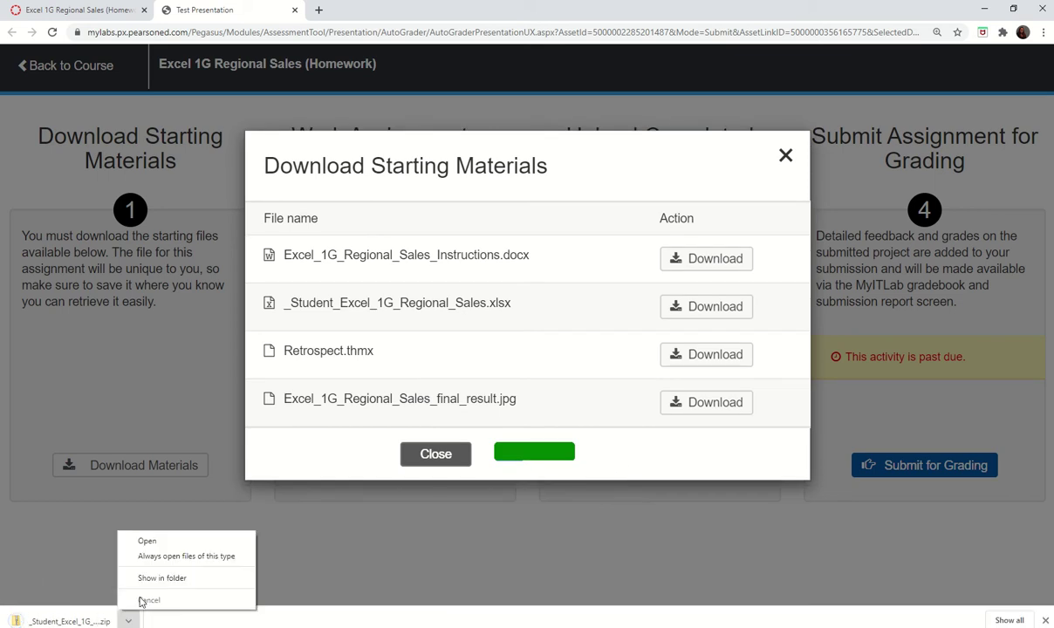
left_click(147, 540)
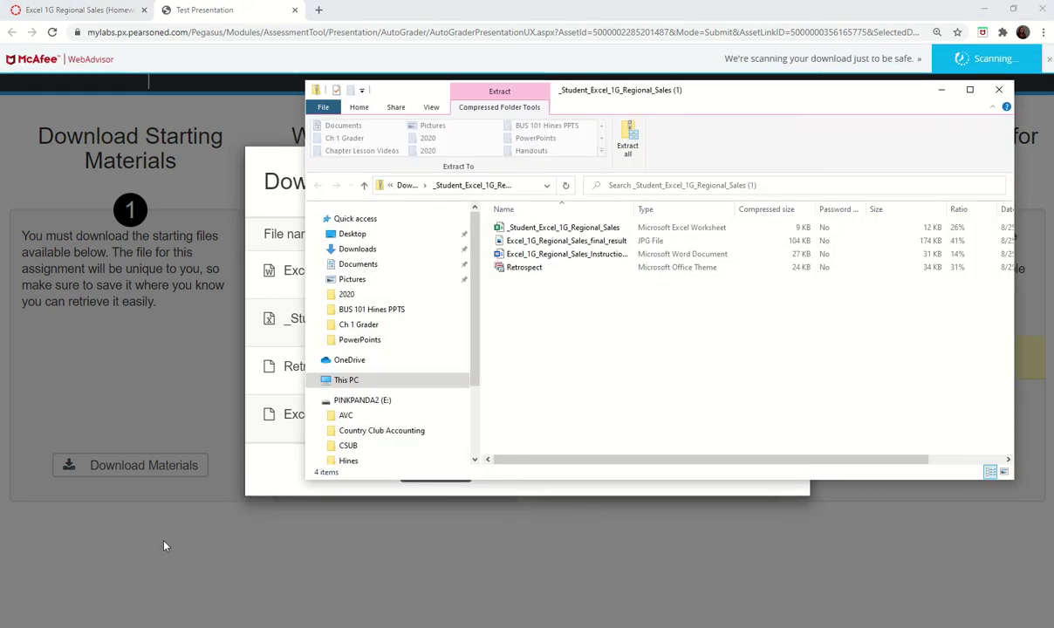
- Copy all four files in the archive and go to the CA 121 folder on the Desktop
left_click_drag(618, 313, 535, 225)
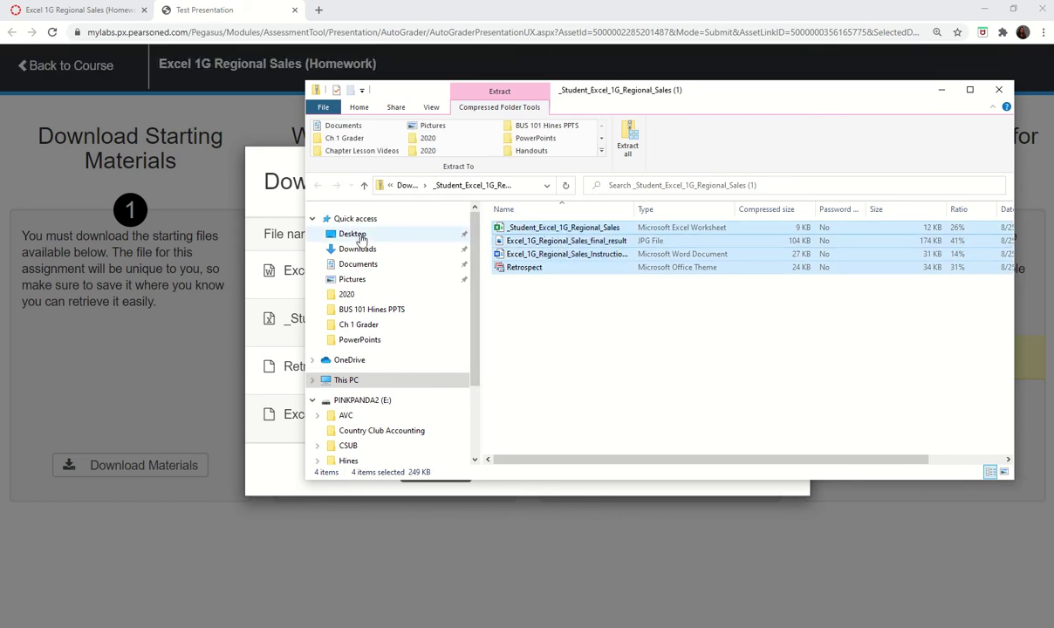
left_click(357, 236)
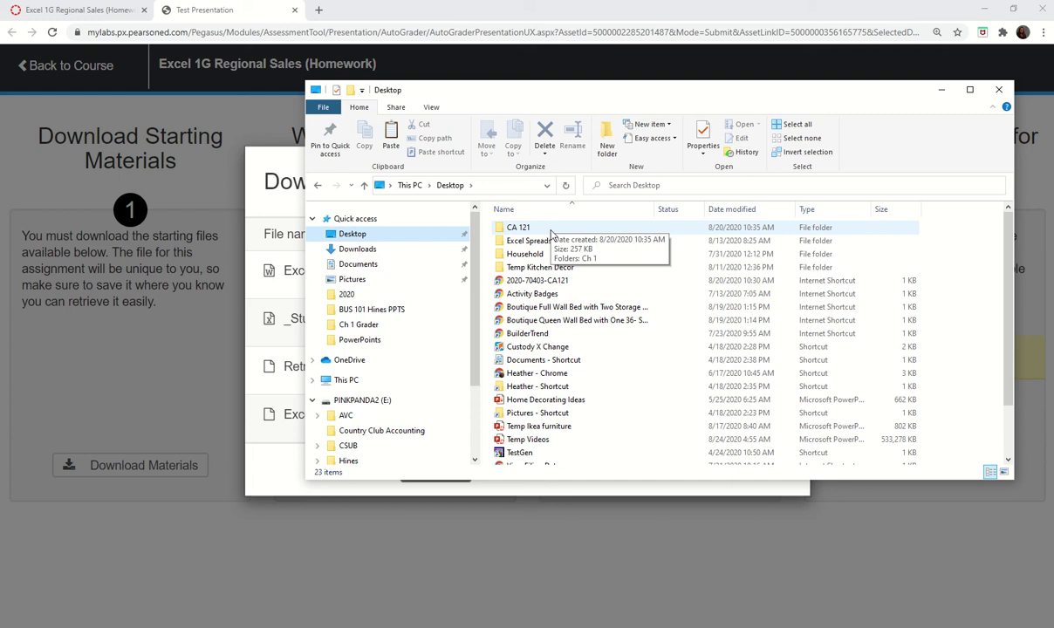
double_click(550, 230)
left_click(542, 236)
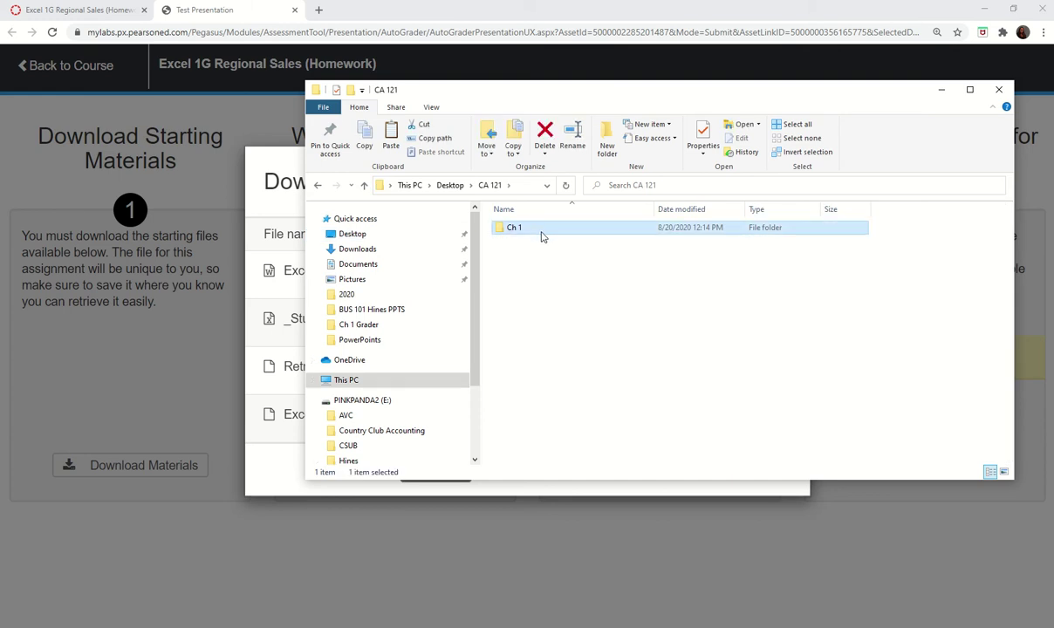
- Create a folder named Chapter 1 inside CA 121 and paste the copied files into it
right_click(527, 250)
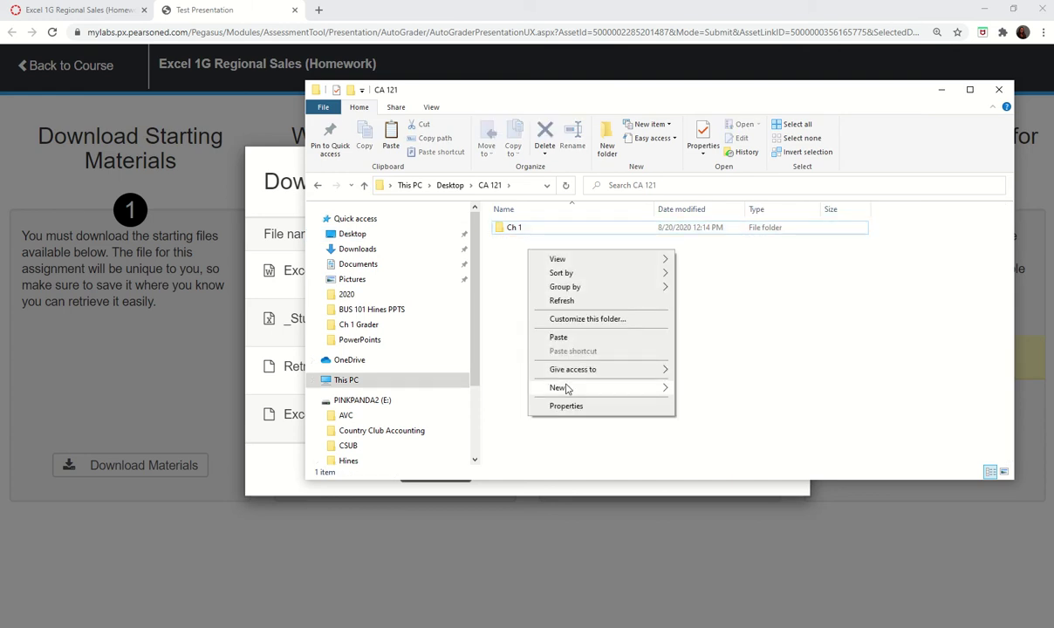
mouse_move(565, 389)
left_click(672, 369)
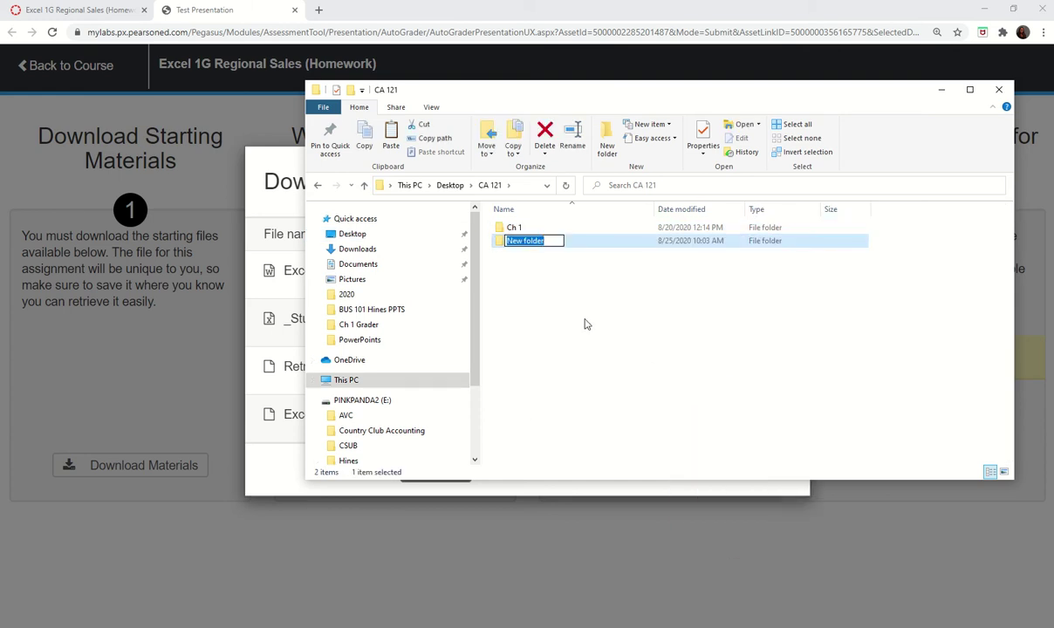
type("Chapter 1")
key("Return")
double_click(525, 242)
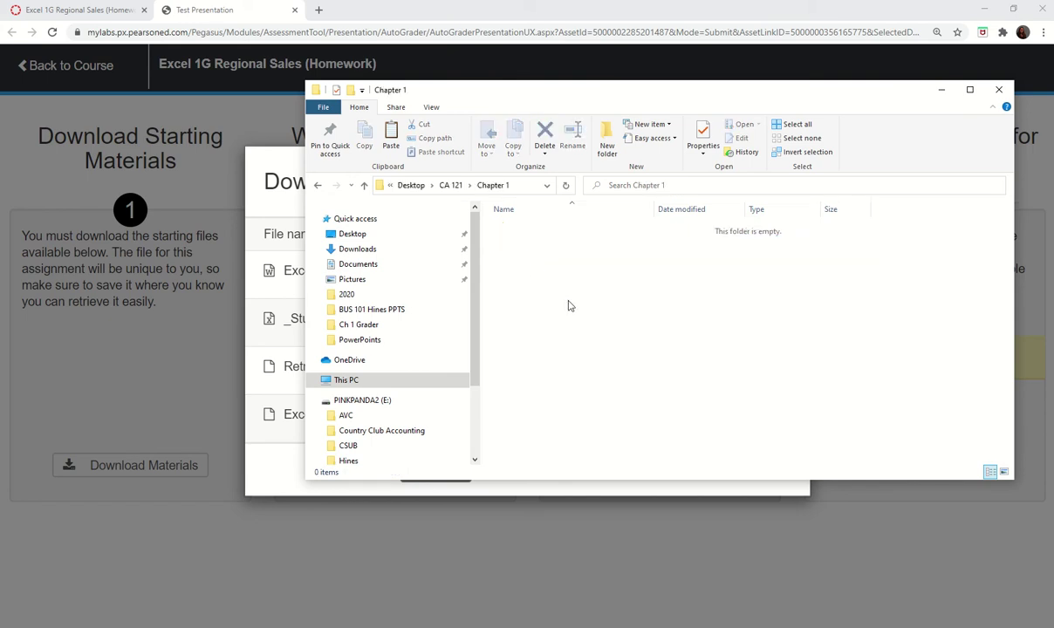
key("ctrl+v")
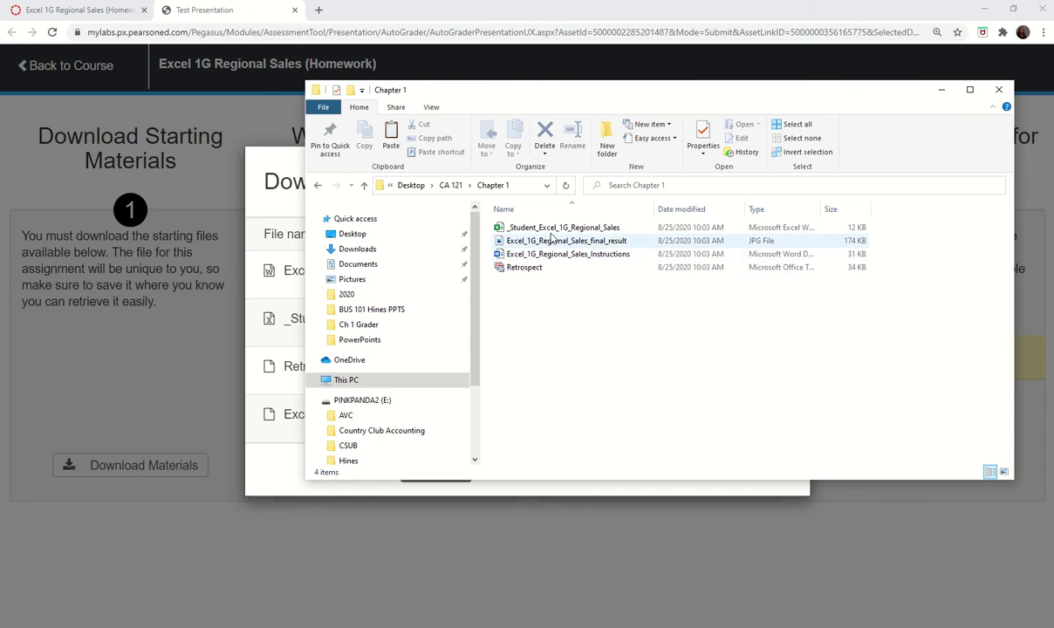
- Review the student workbook, final result image and instructions document from the Chapter 1 folder, enabling editing in the instructions
double_click(553, 228)
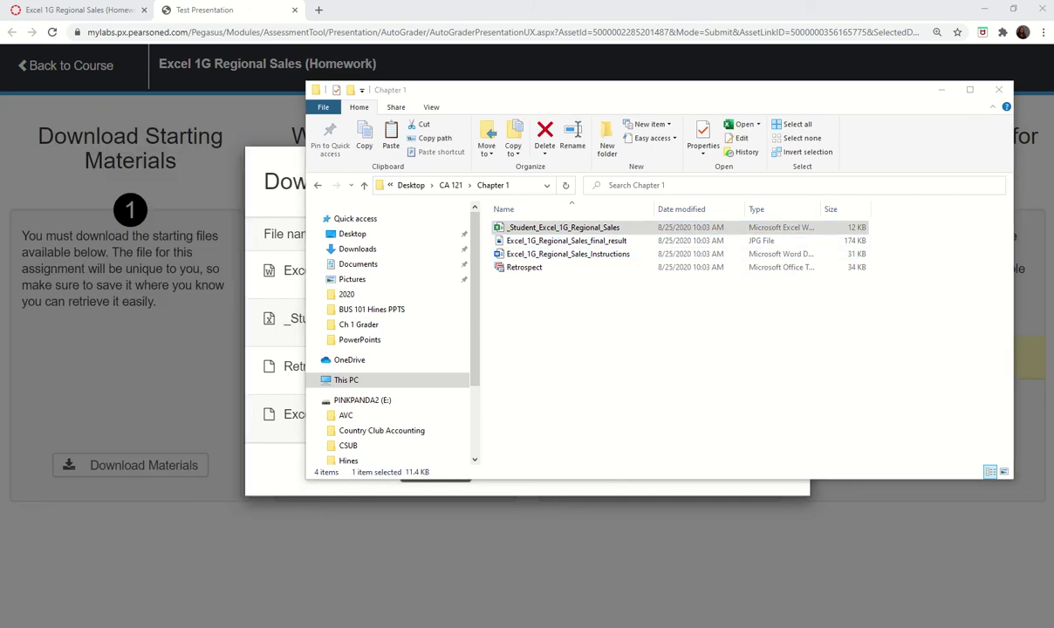
double_click(555, 243)
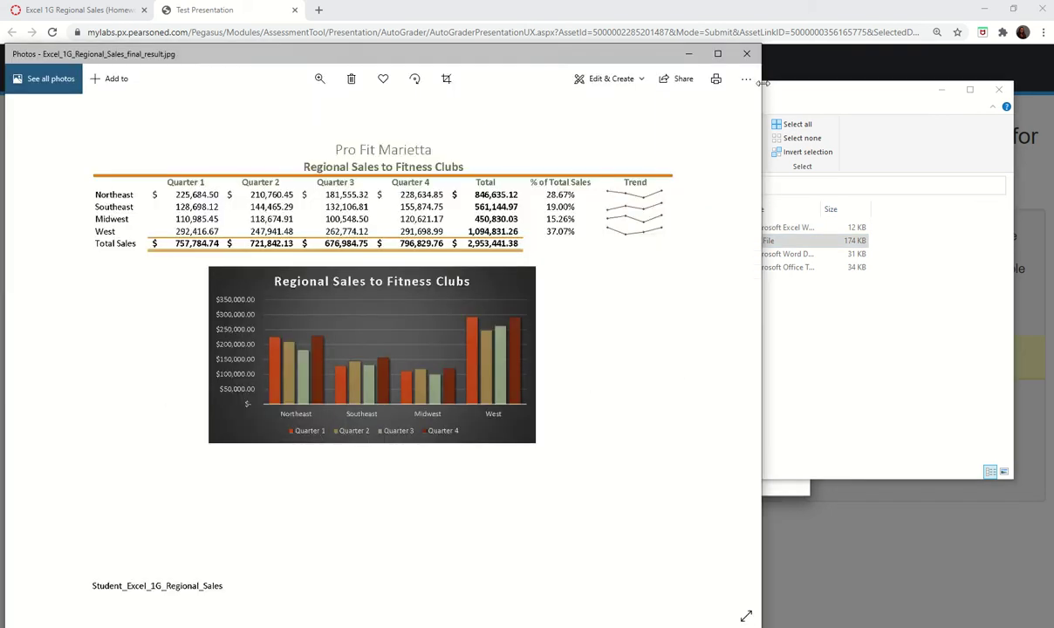
left_click(746, 54)
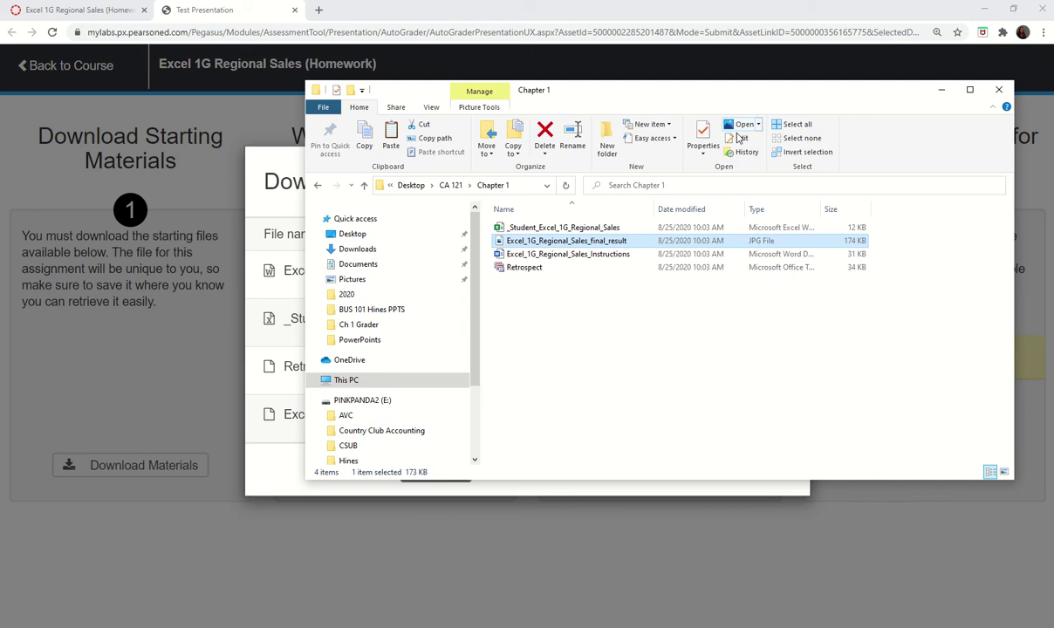
double_click(550, 254)
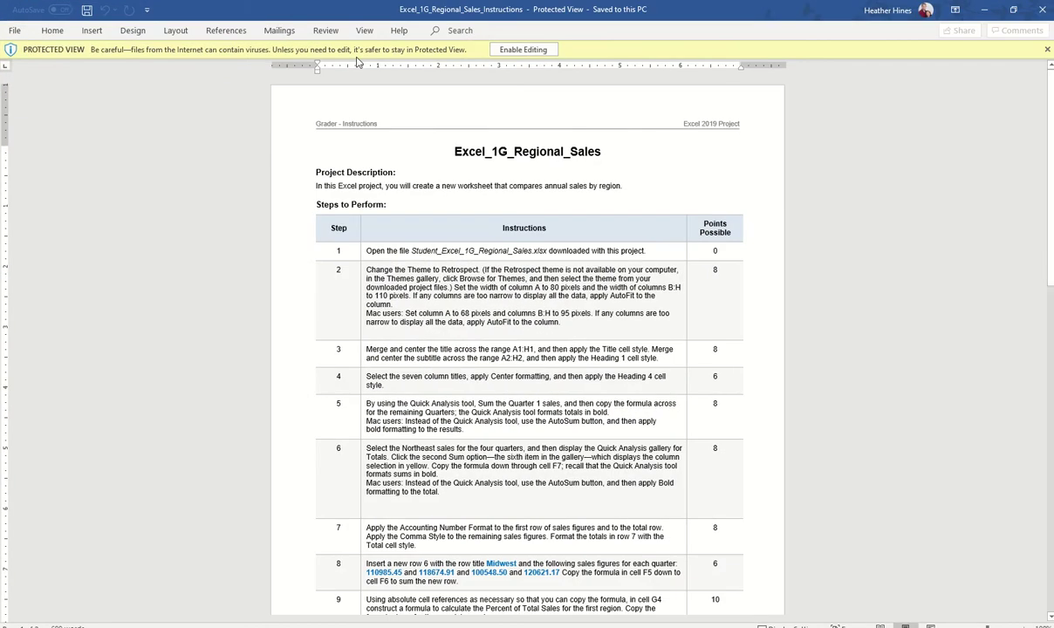
left_click(513, 49)
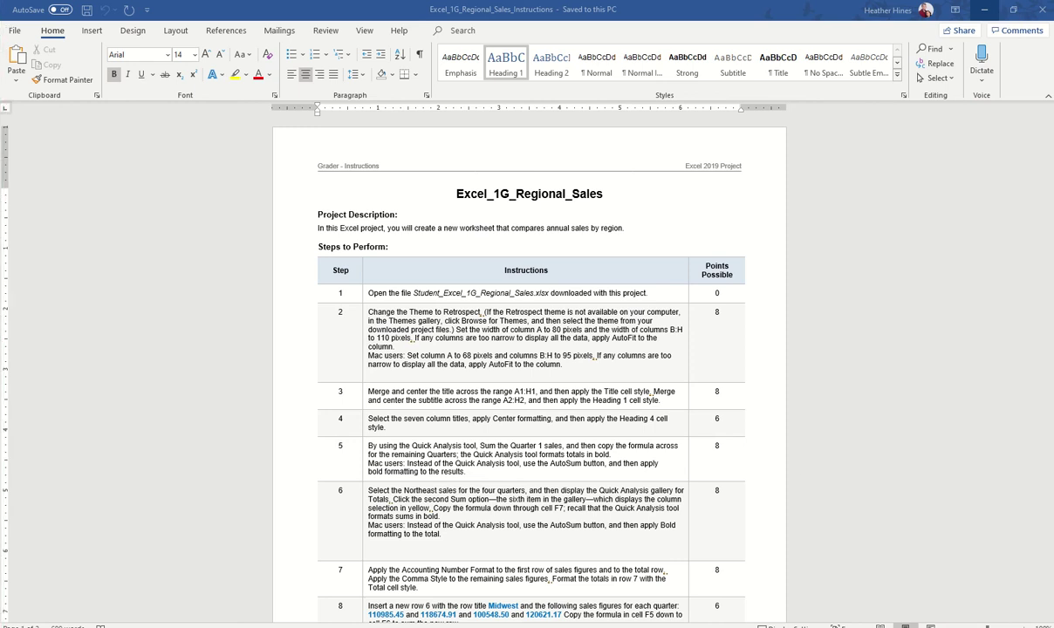
- Switch to the practice key workbook in Excel and begin saving a copy, replacing "Practice KEY" in the file name with "Attempt 1"
key("alt+Tab")
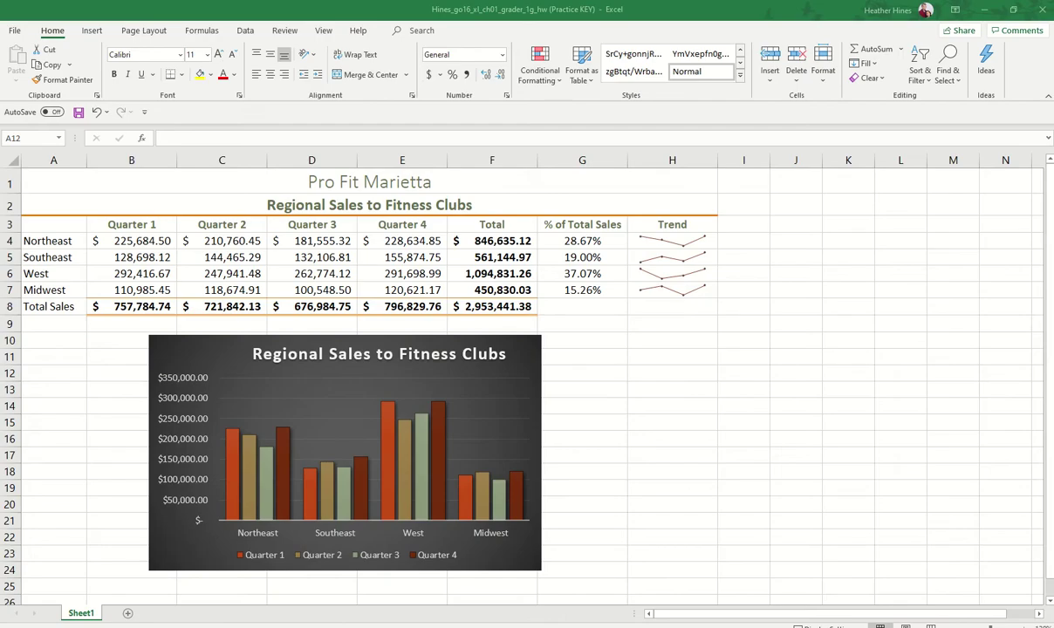
left_click(16, 31)
left_click(48, 194)
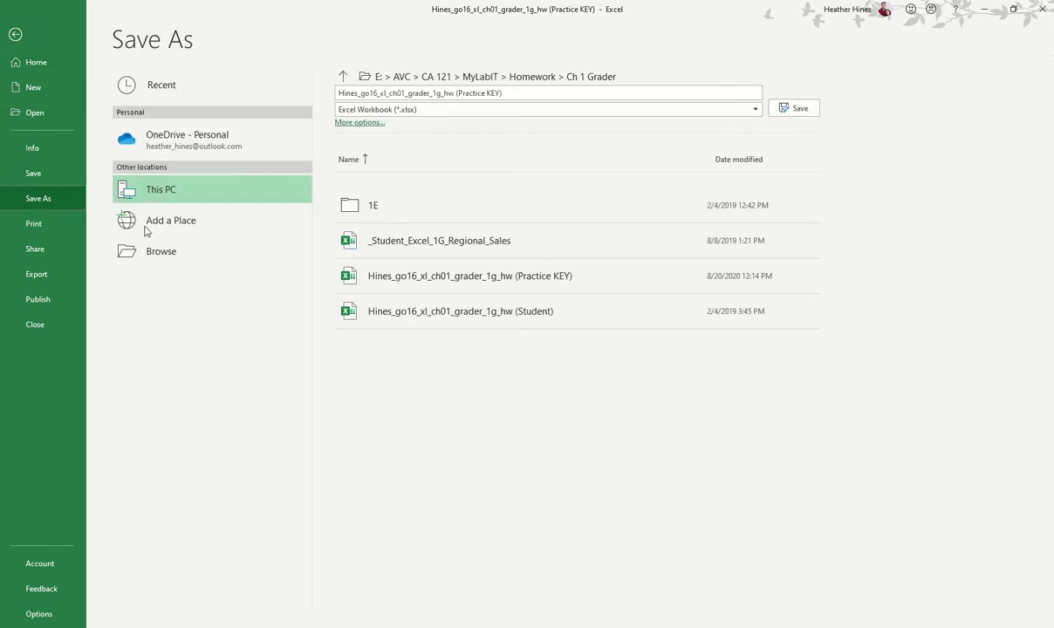
left_click(205, 249)
left_click(275, 246)
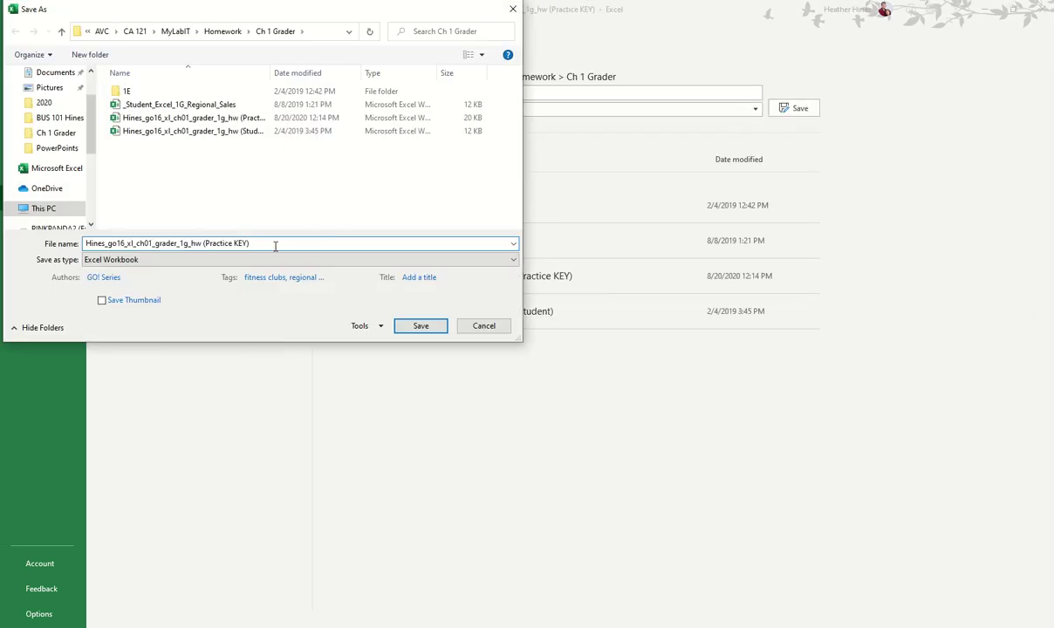
left_click_drag(270, 243, 212, 245)
type("Attempt")
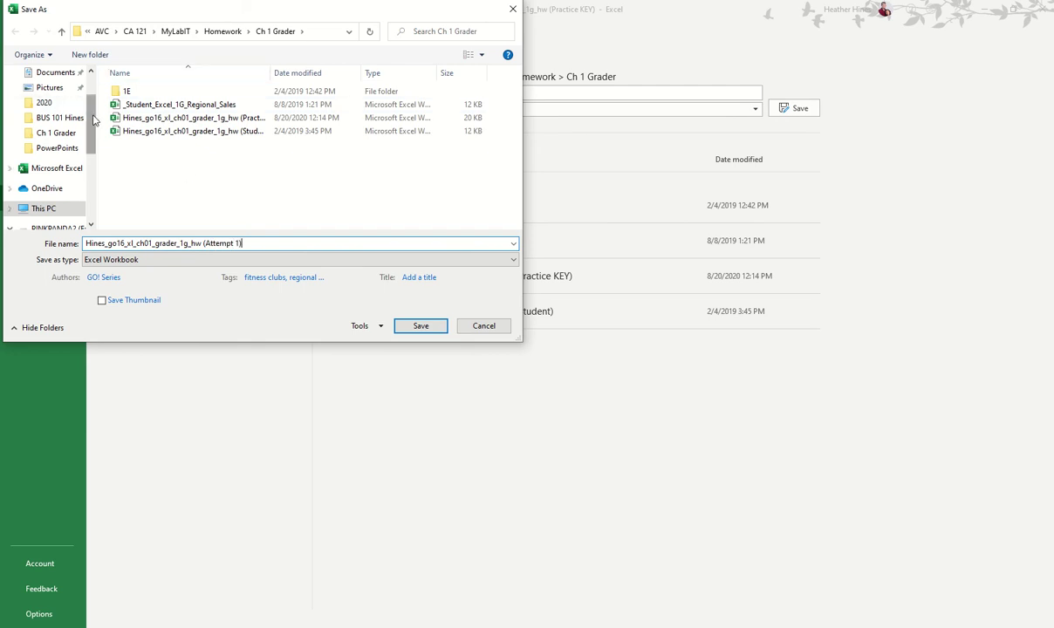
- Save the Attempt 1 workbook copy in the Chapter 1 folder under CA 121 on the Desktop
left_click_drag(90, 103, 93, 87)
left_click(50, 96)
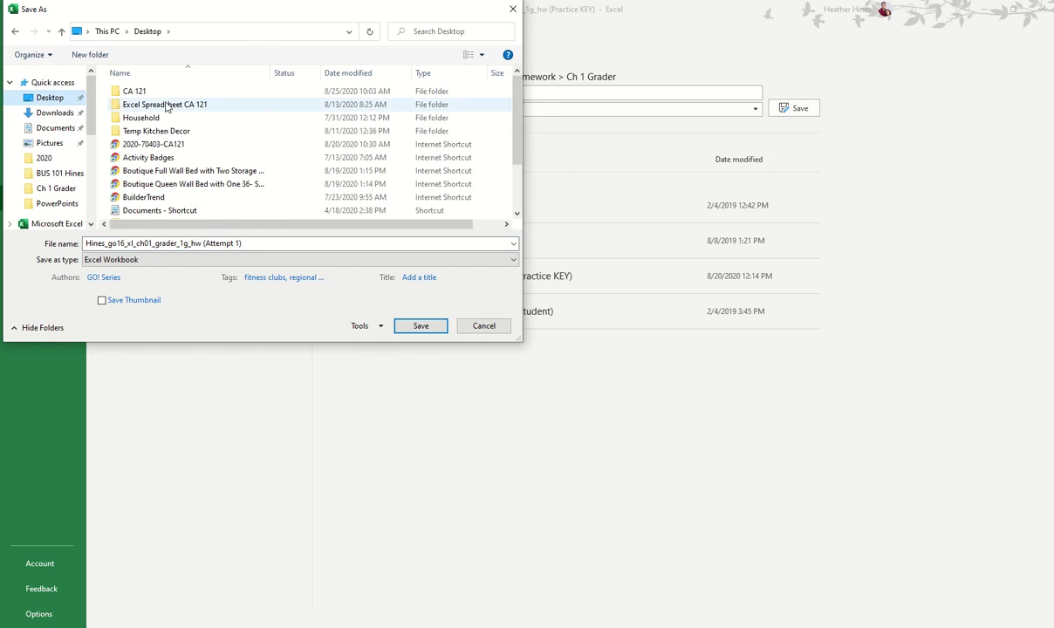
double_click(165, 97)
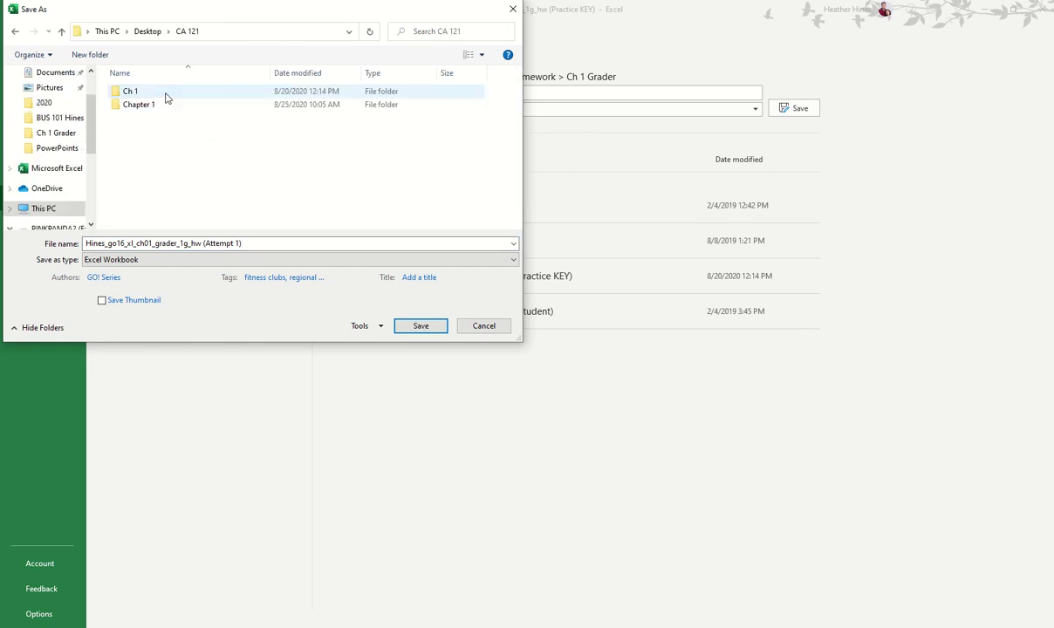
double_click(162, 105)
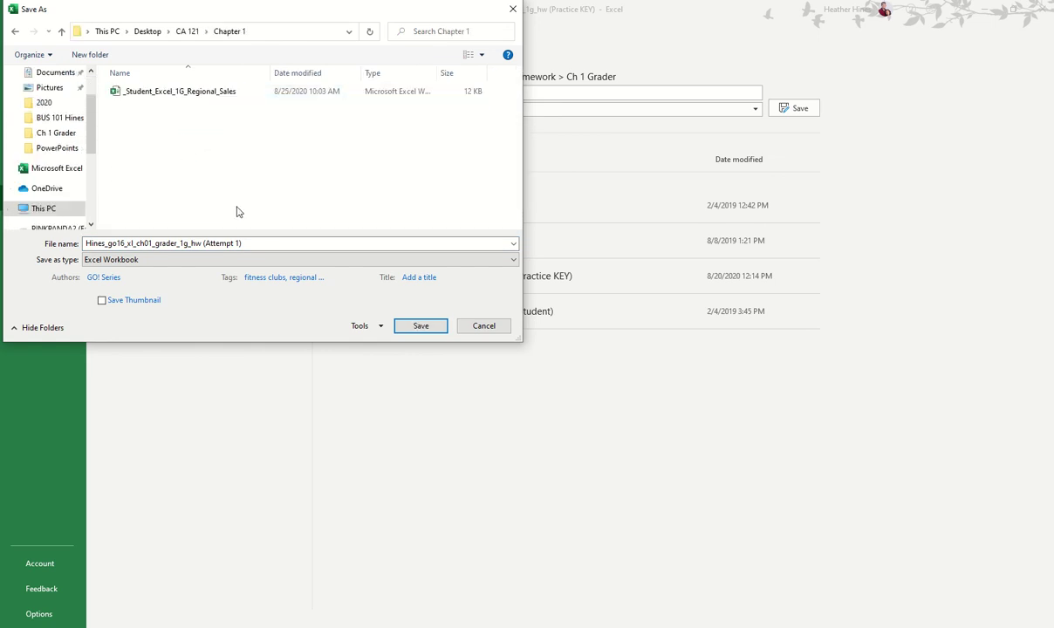
left_click(419, 327)
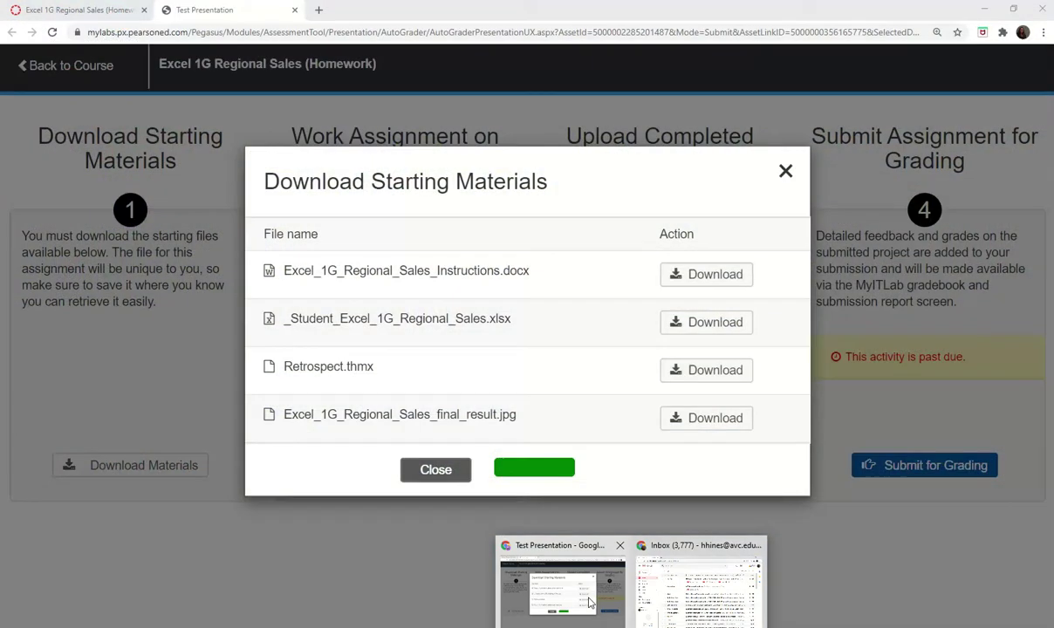
- Return to the browser, close the starting materials dialog and reopen Excel 1G Regional Sales (Homework) from the course's Assignments page
left_click(589, 603)
left_click(435, 471)
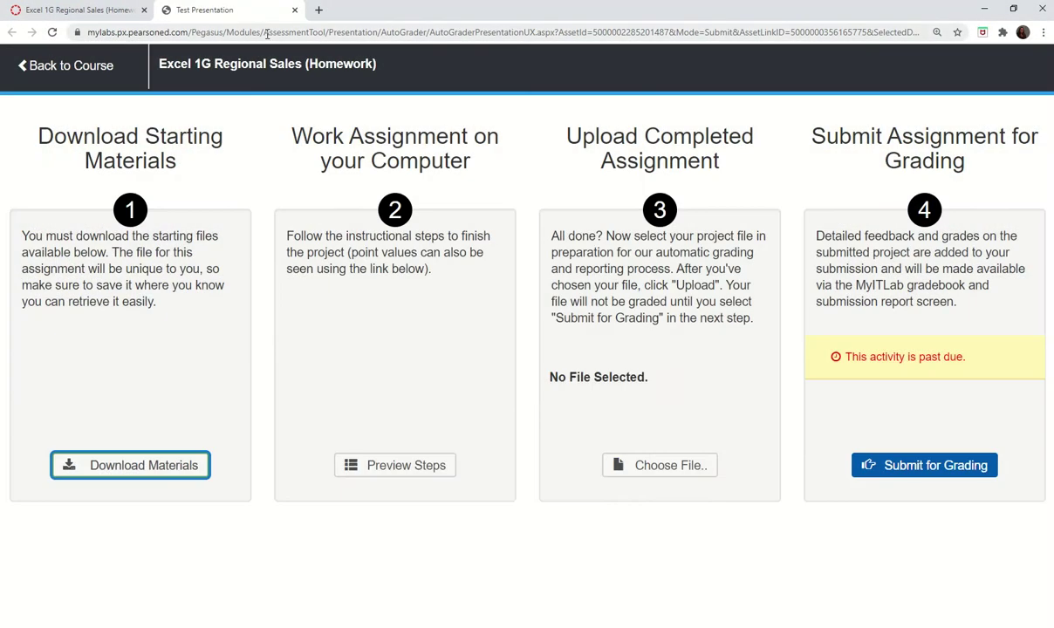
left_click(80, 8)
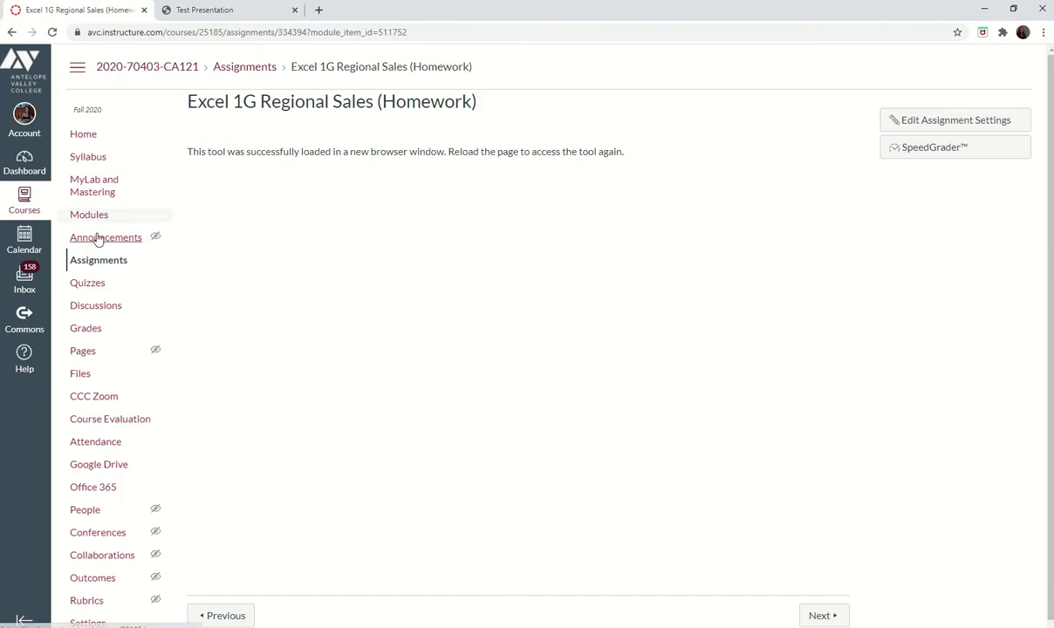
left_click(96, 262)
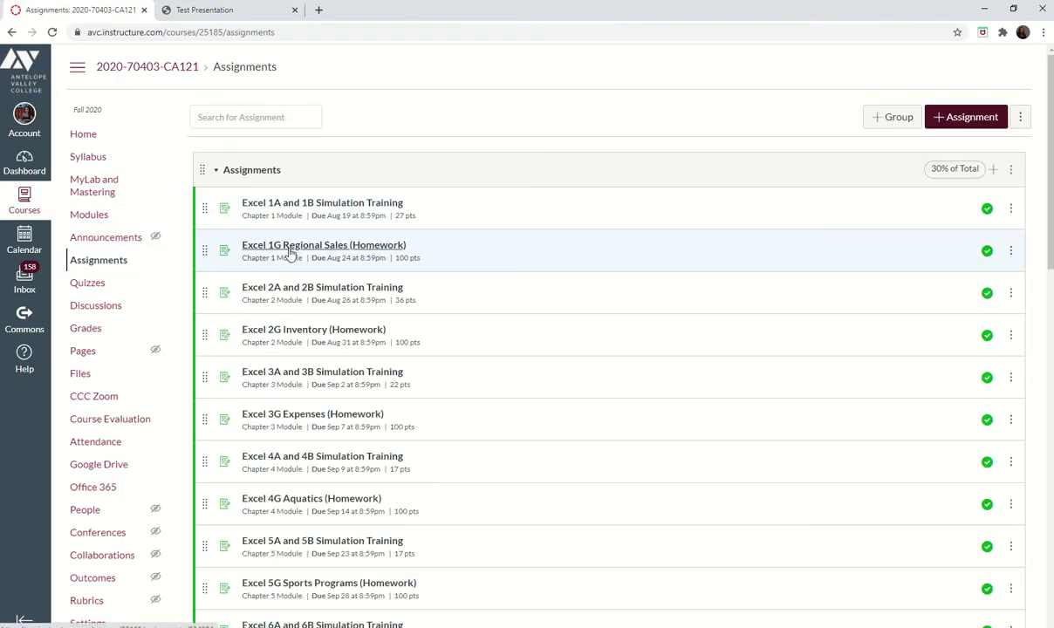
left_click(289, 248)
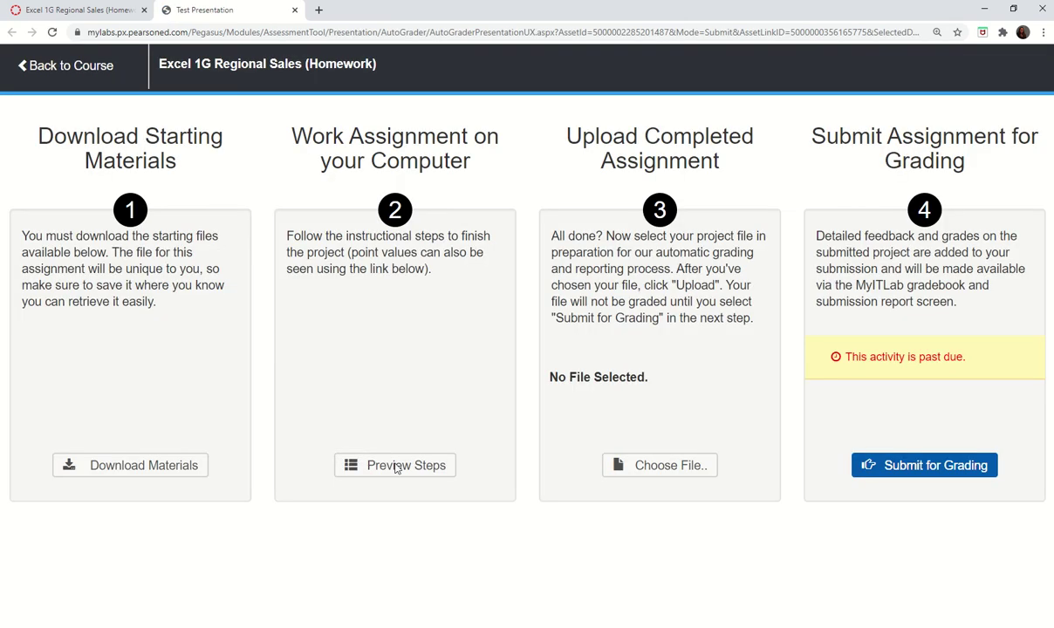
- Choose the Attempt 1 workbook from the Chapter 1 folder under Desktop > CA 121 as the completed assignment file
left_click(674, 479)
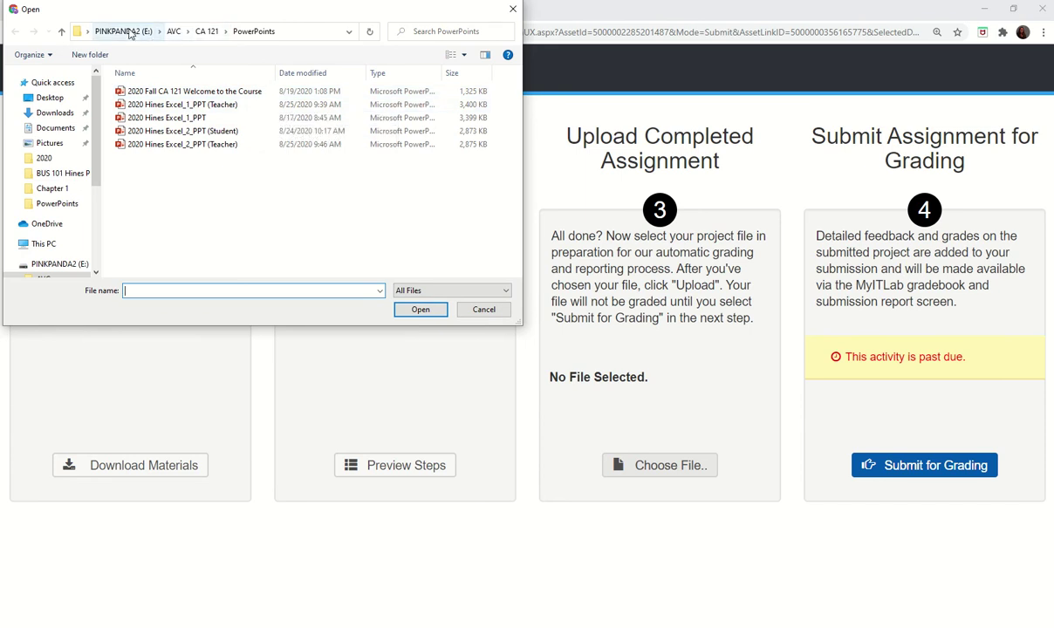
left_click(55, 97)
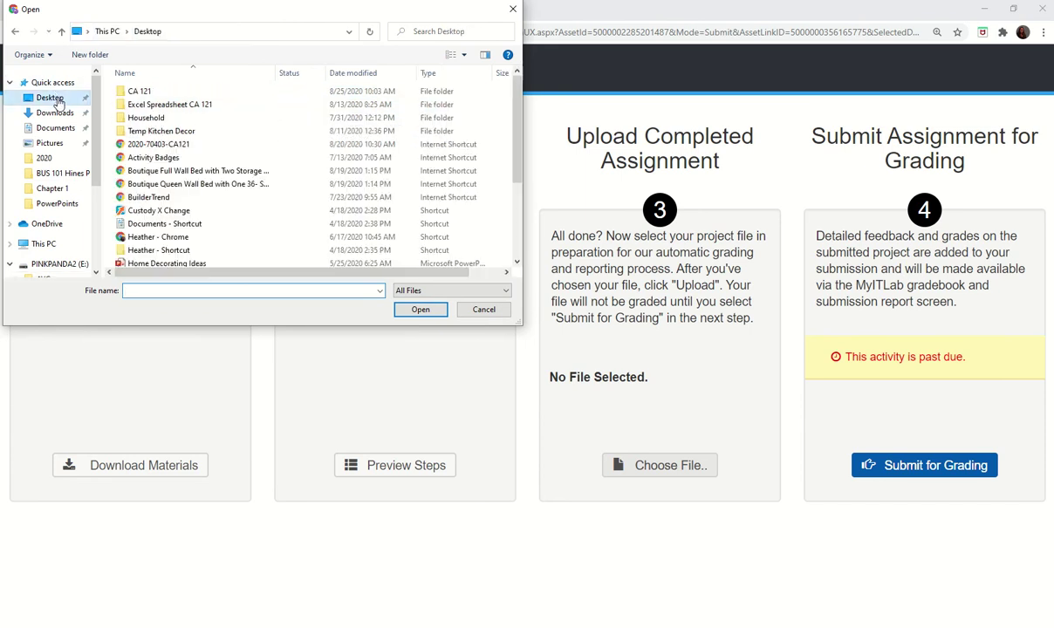
double_click(142, 91)
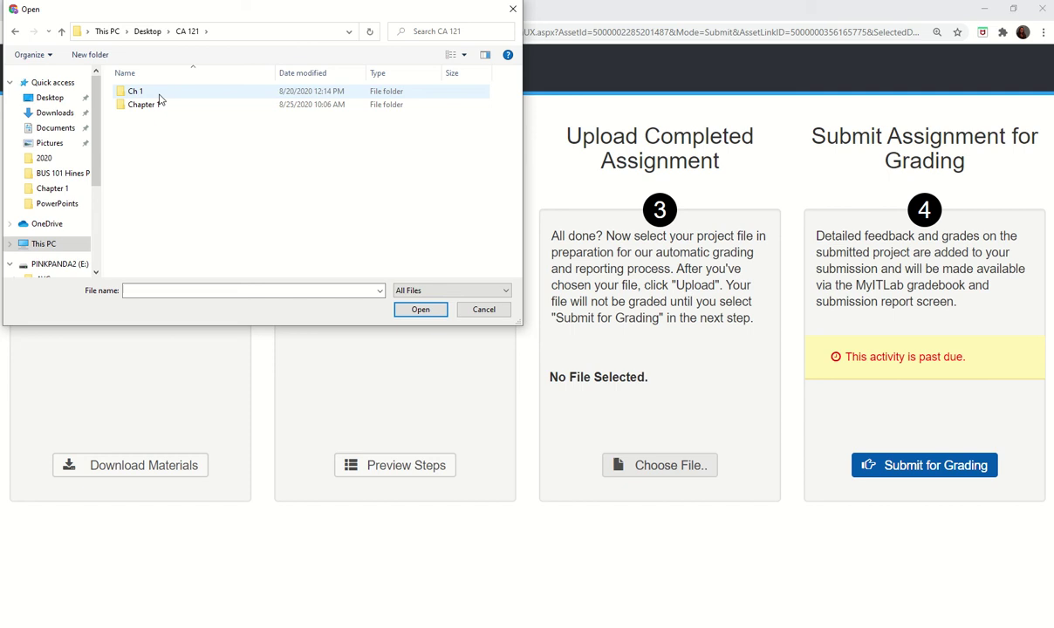
double_click(157, 105)
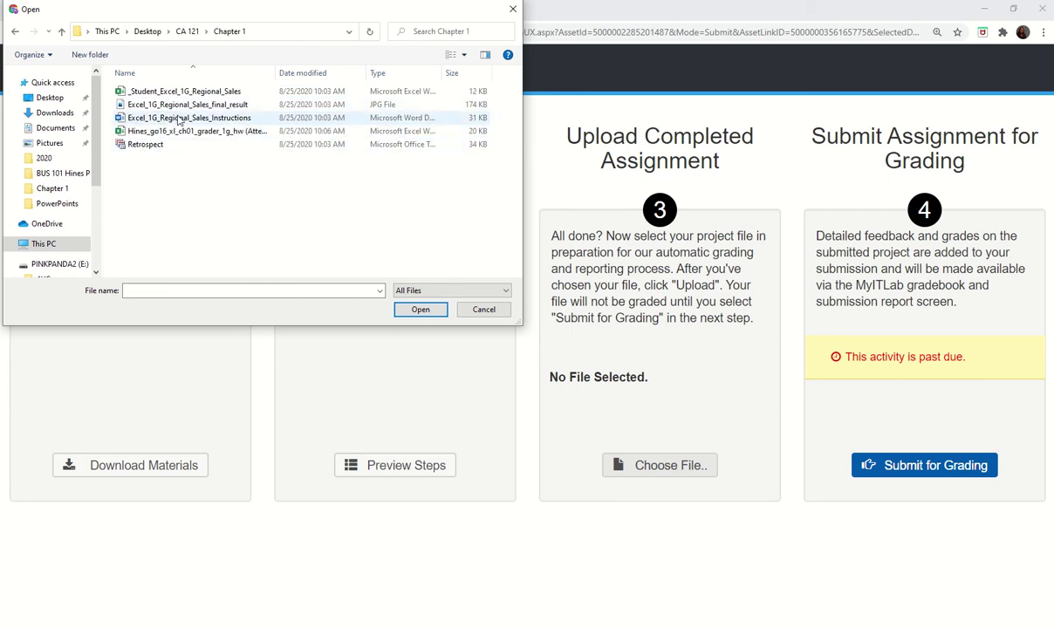
double_click(235, 133)
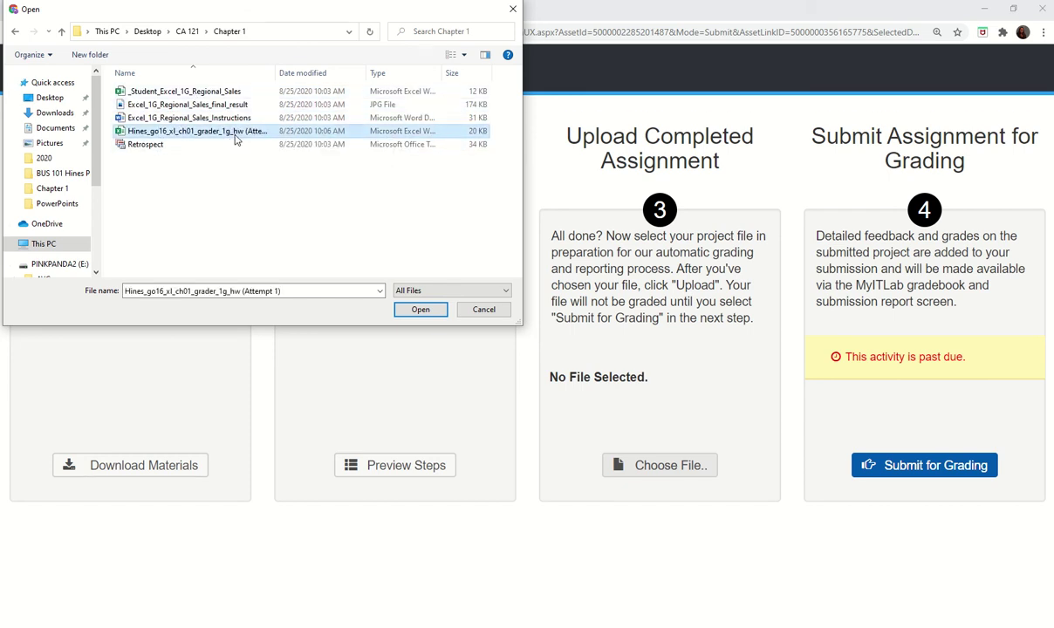
- Upload the chosen workbook, submit it for grading and close the assignment
left_click(681, 471)
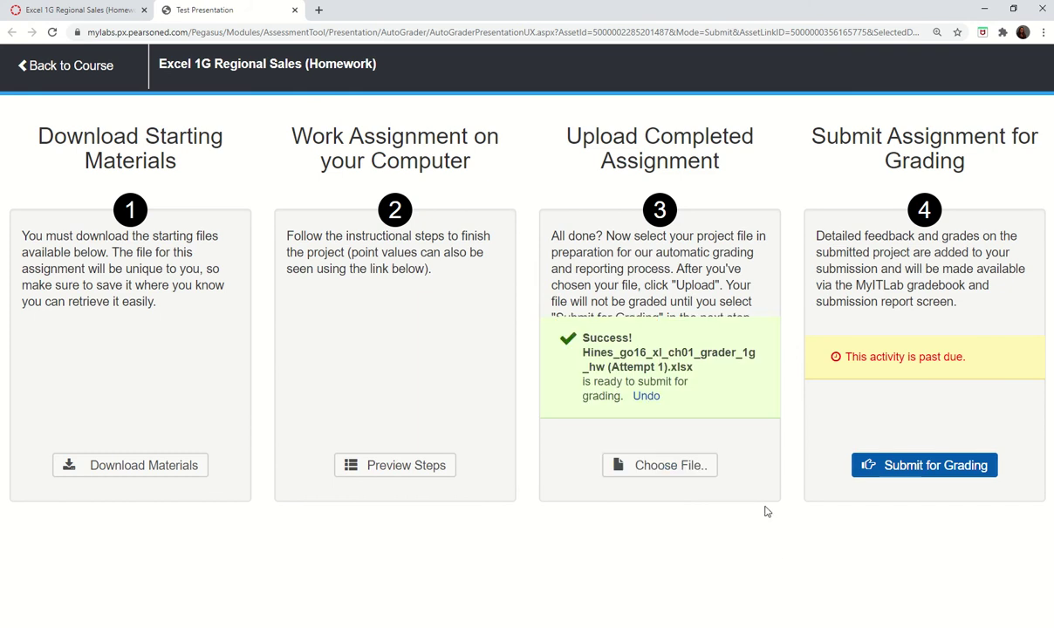
left_click(890, 465)
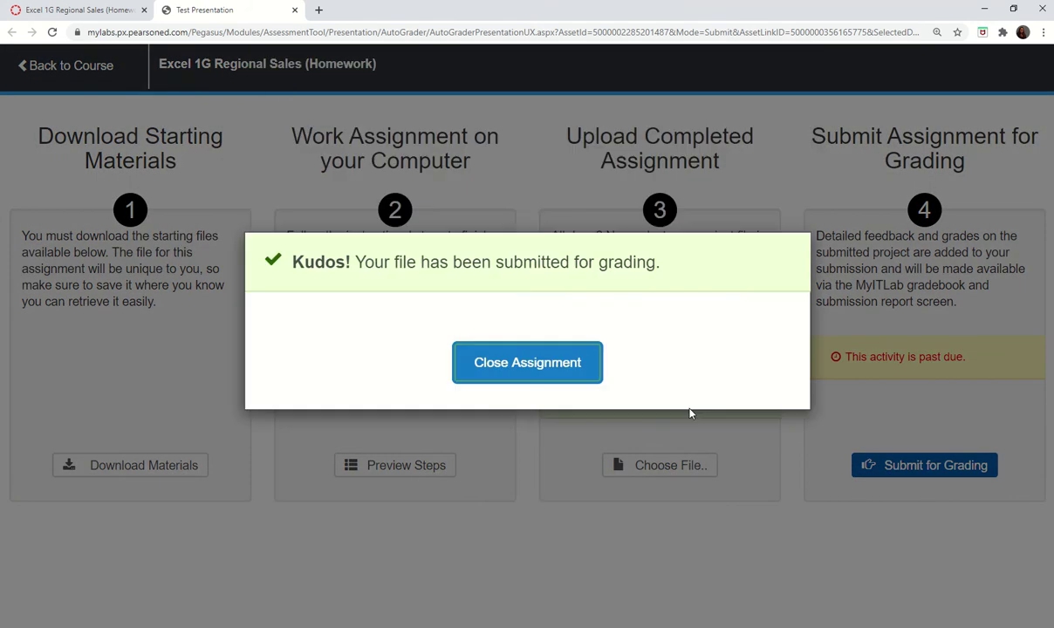
left_click(548, 366)
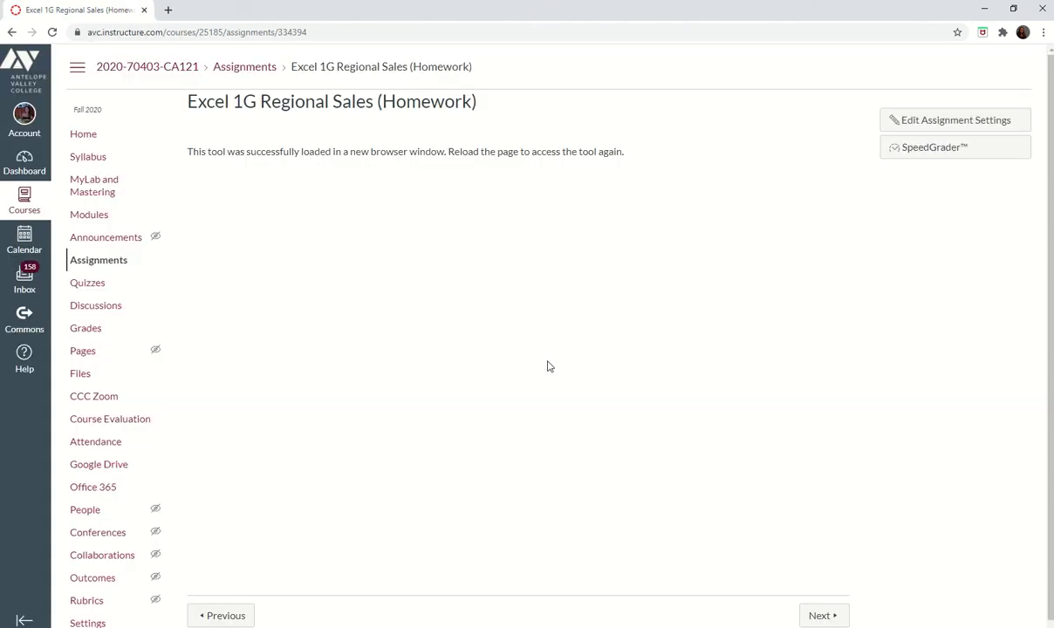
- Open the course's MyLab and Mastering site and show the completed assignments from its assignment calendar in a maximized window
left_click(110, 192)
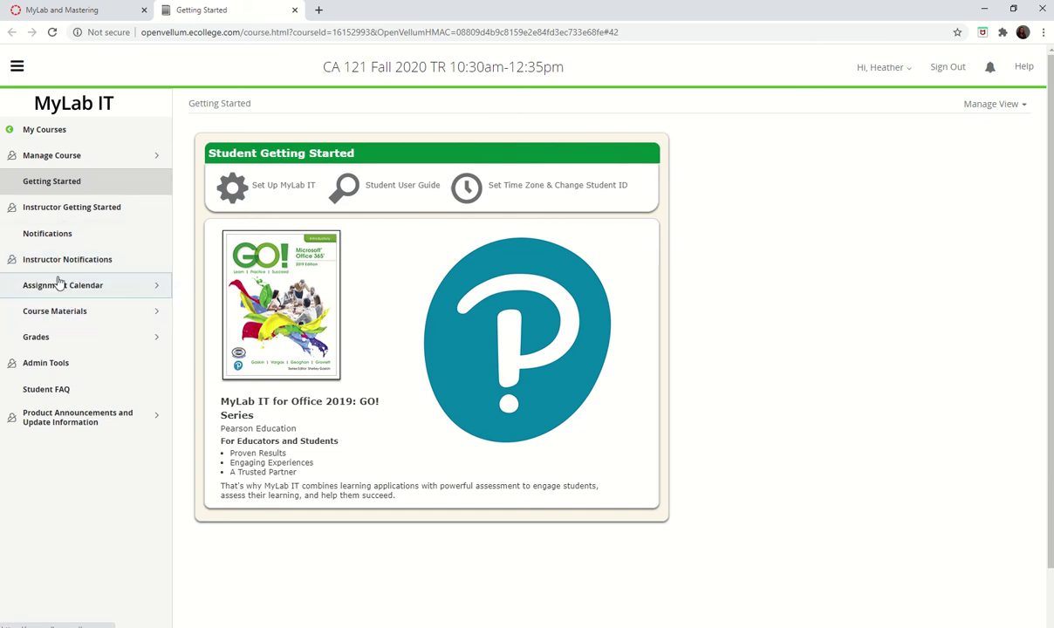
left_click(59, 285)
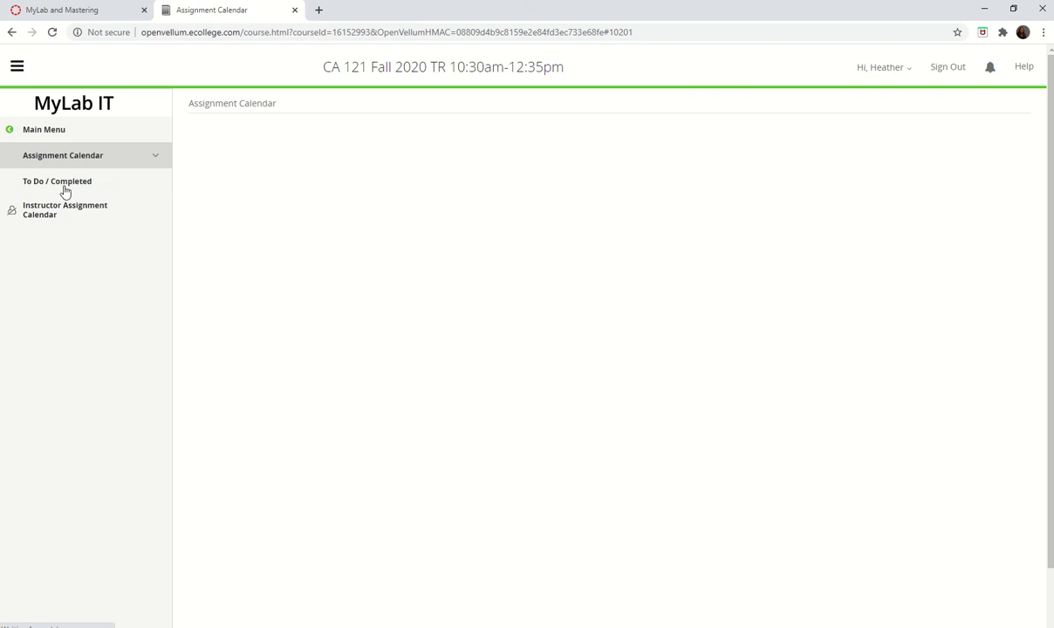
left_click(63, 191)
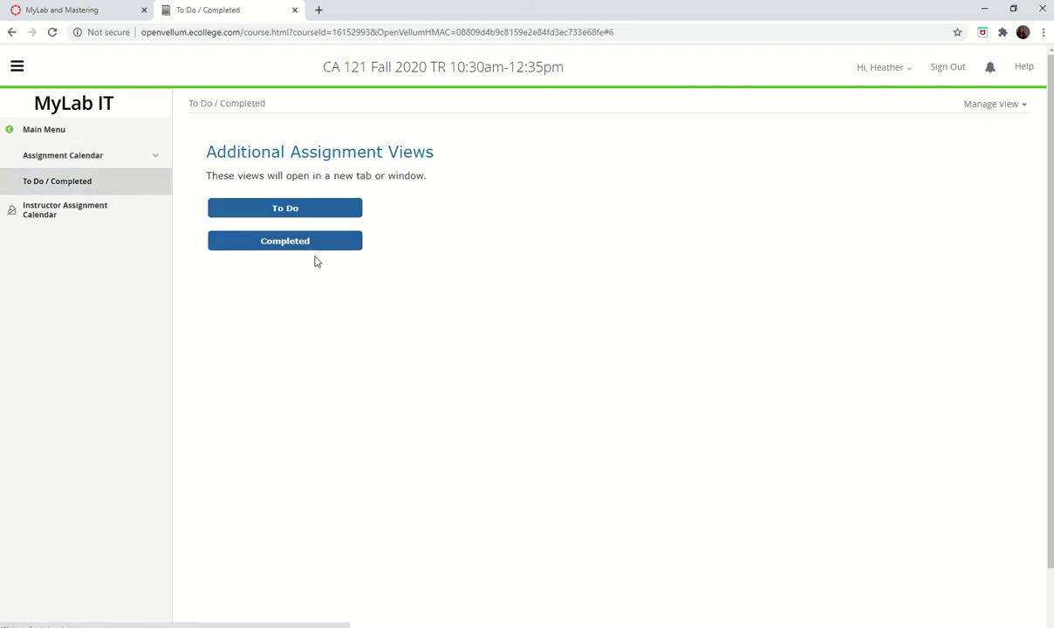
left_click(316, 249)
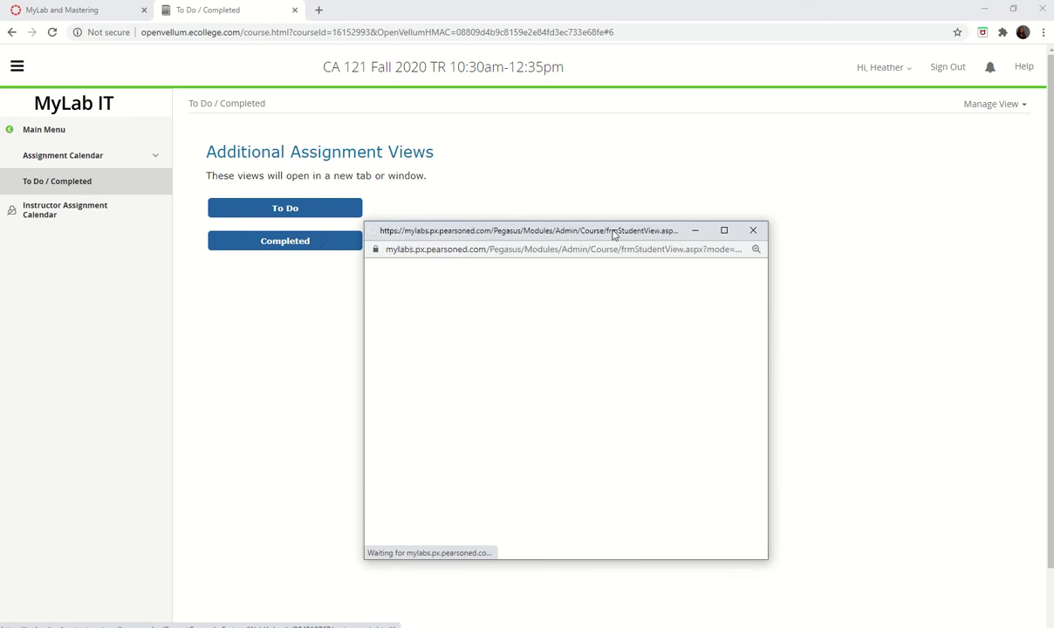
left_click(731, 236)
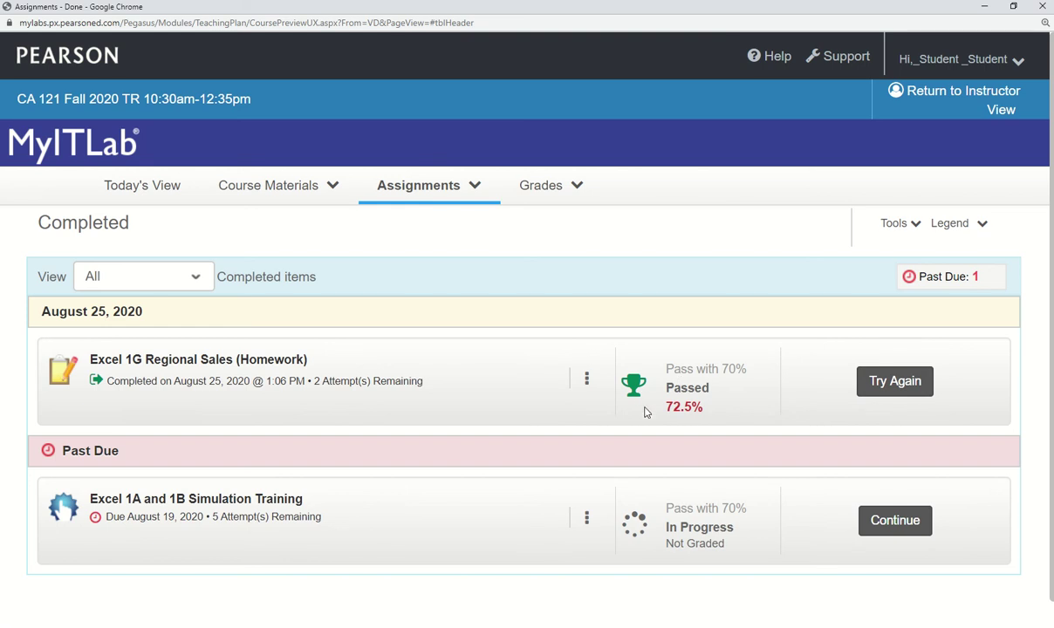
- View the submission for Excel 1G Regional Sales (Homework) and expand the feedback for step 6 in the score card
left_click(587, 381)
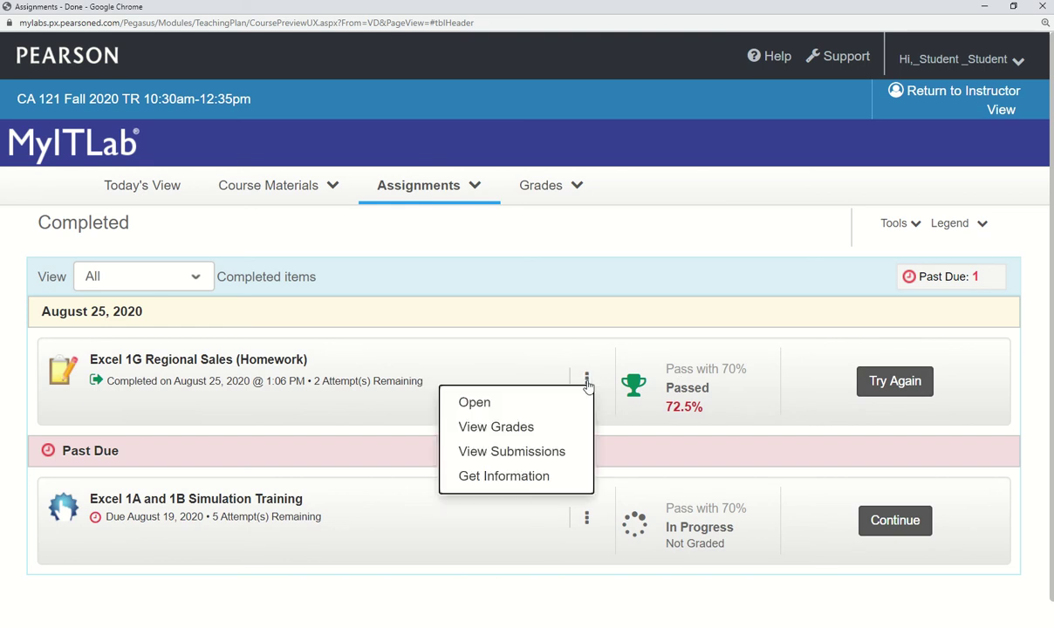
left_click(559, 451)
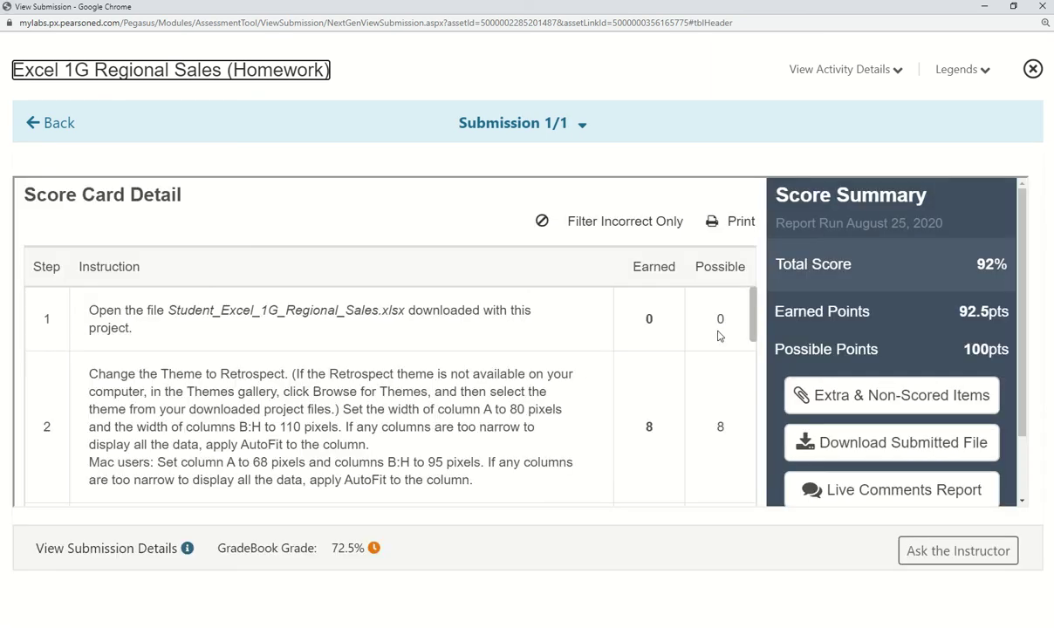
scroll(717, 335, "down", 3)
scroll(718, 335, "up", 2)
scroll(718, 336, "down", 5)
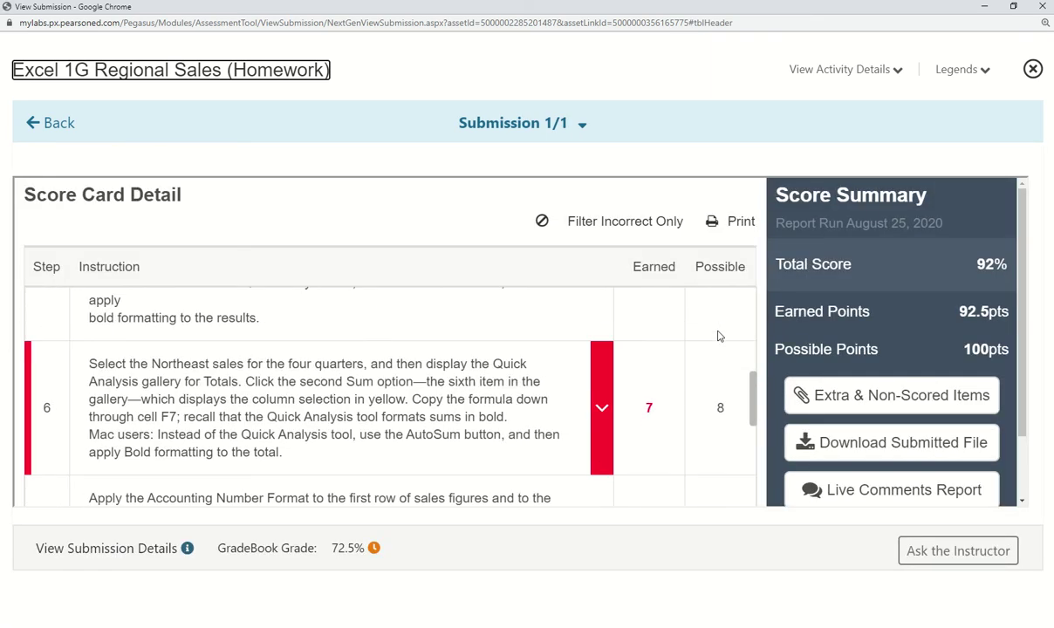
scroll(717, 336, "down", 1)
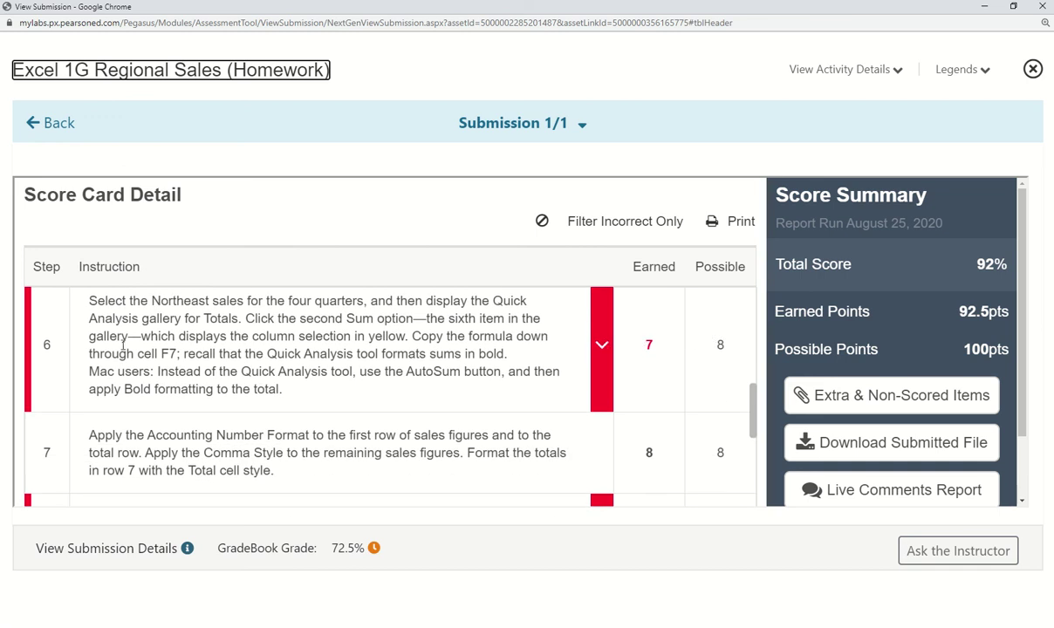
left_click(602, 345)
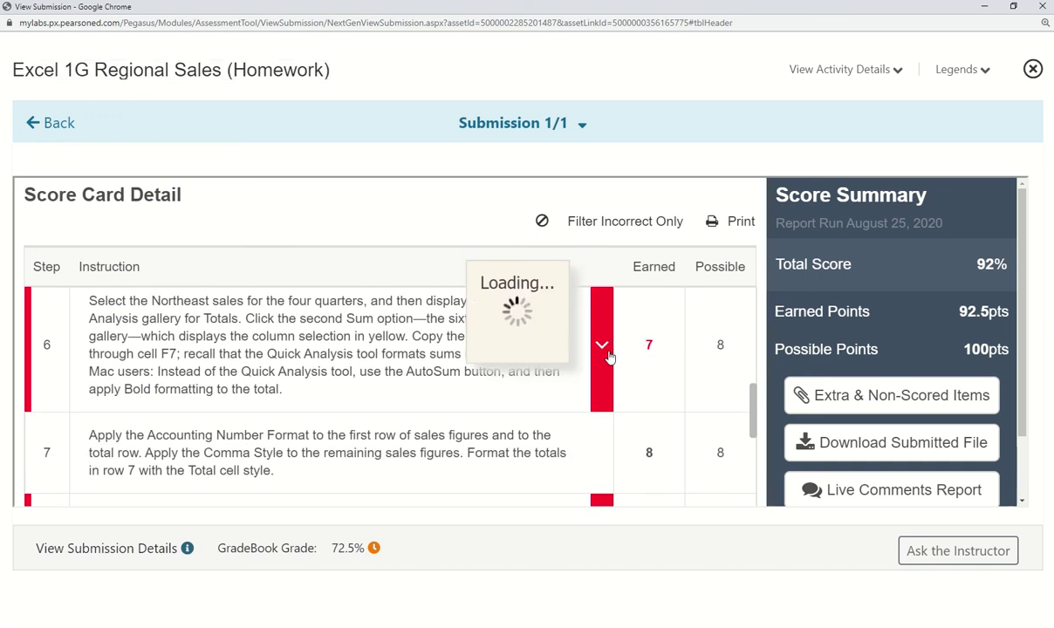
scroll(454, 375, "down", 1)
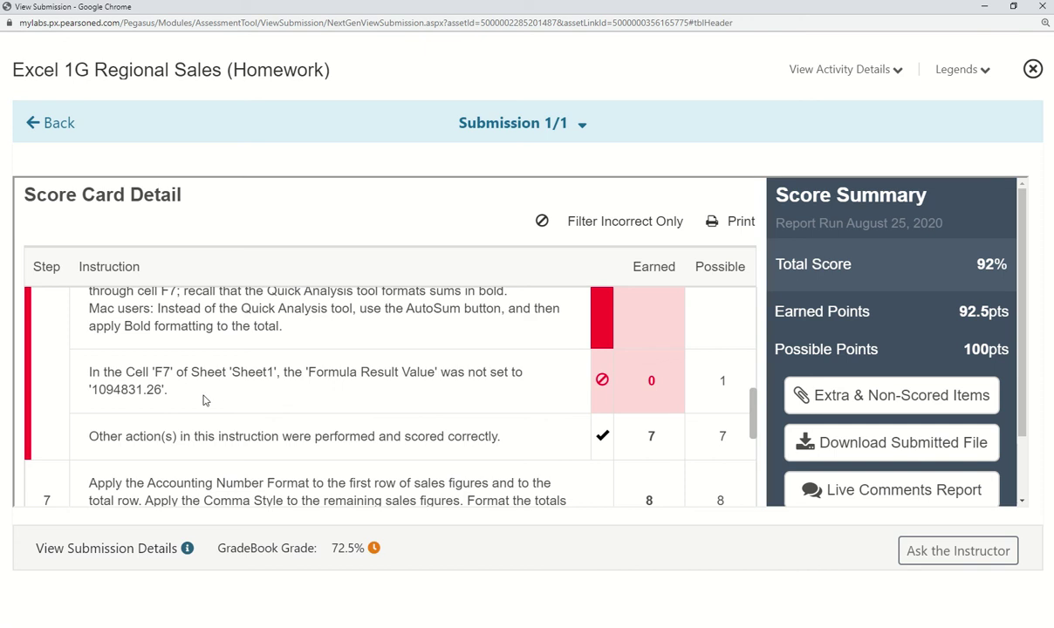
- Switch to the Attempt 1 workbook in Excel and resize its window to sit beside the score card
left_click(539, 622)
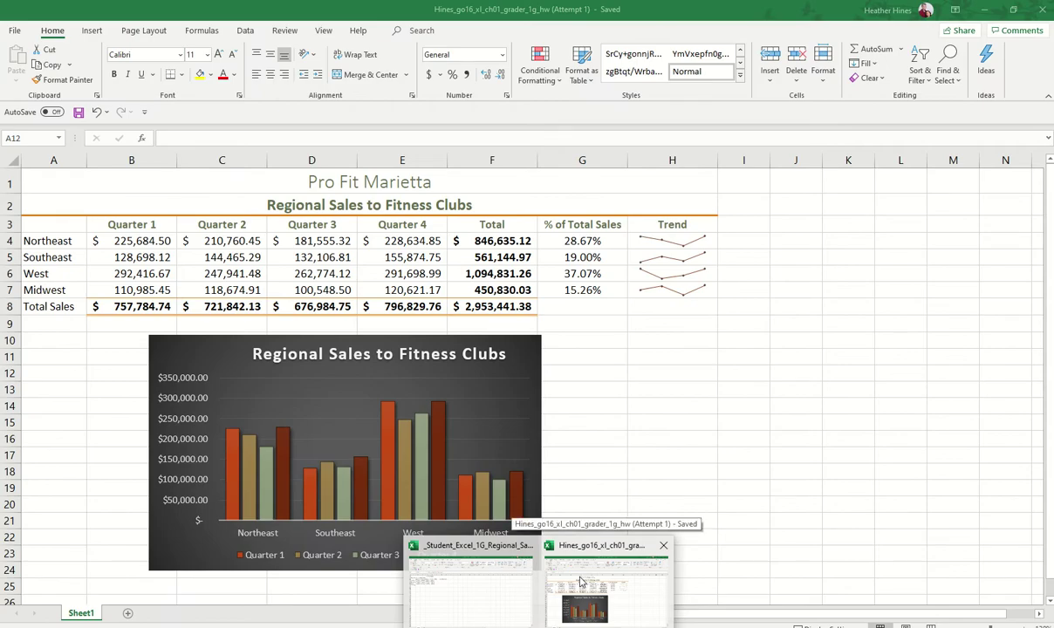
left_click(580, 582)
double_click(618, 7)
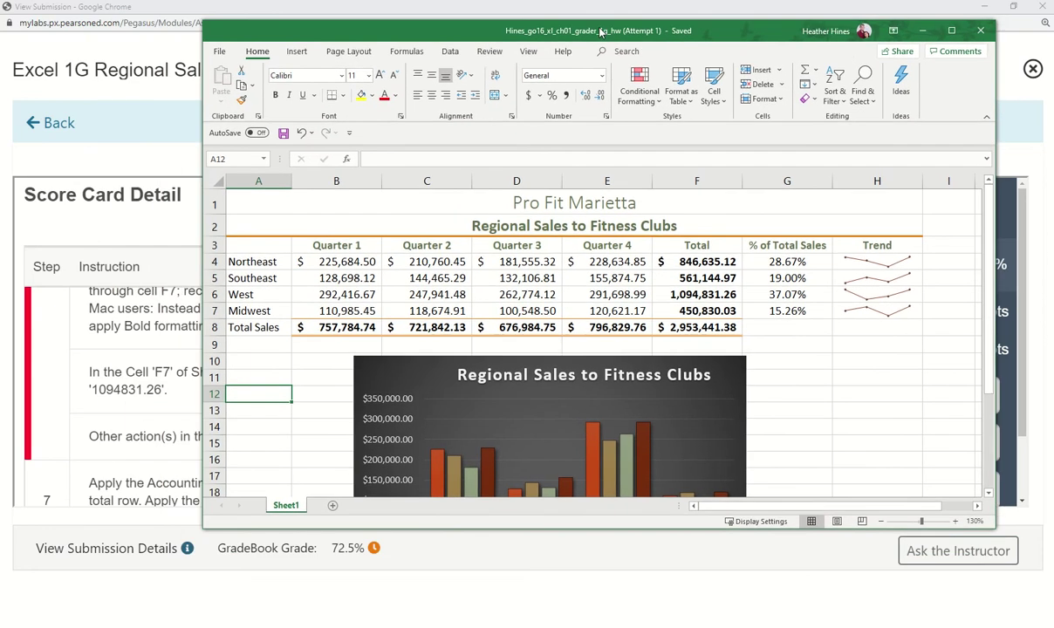
left_click_drag(600, 32, 639, 34)
left_click_drag(240, 531, 439, 621)
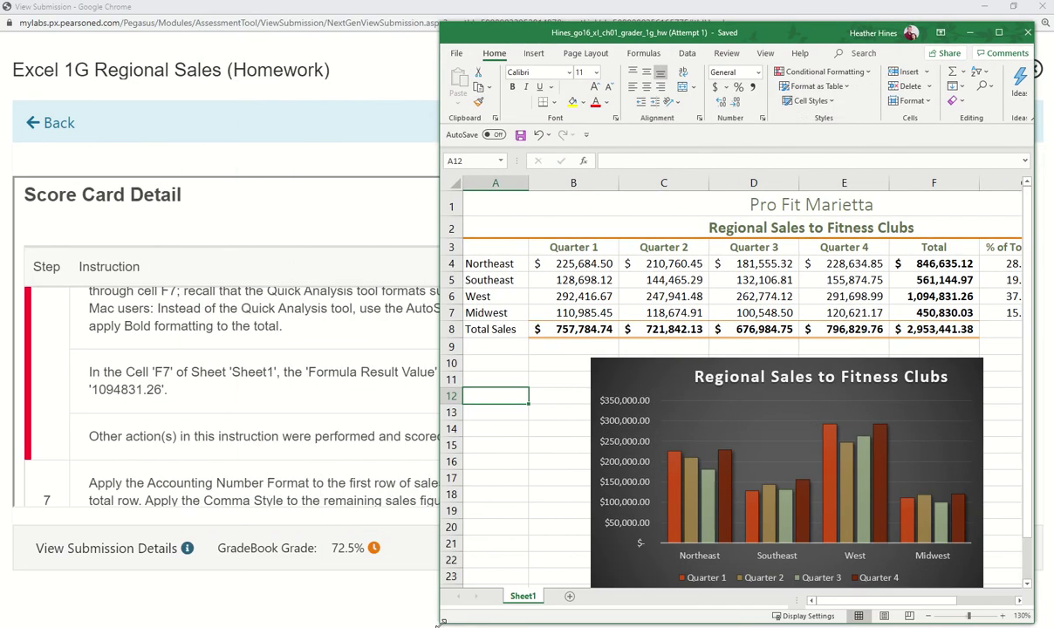
- Save a copy of the workbook in the Chapter 1 folder, changing "Attempt 1" in the file name to "Attempt 2"
left_click(459, 48)
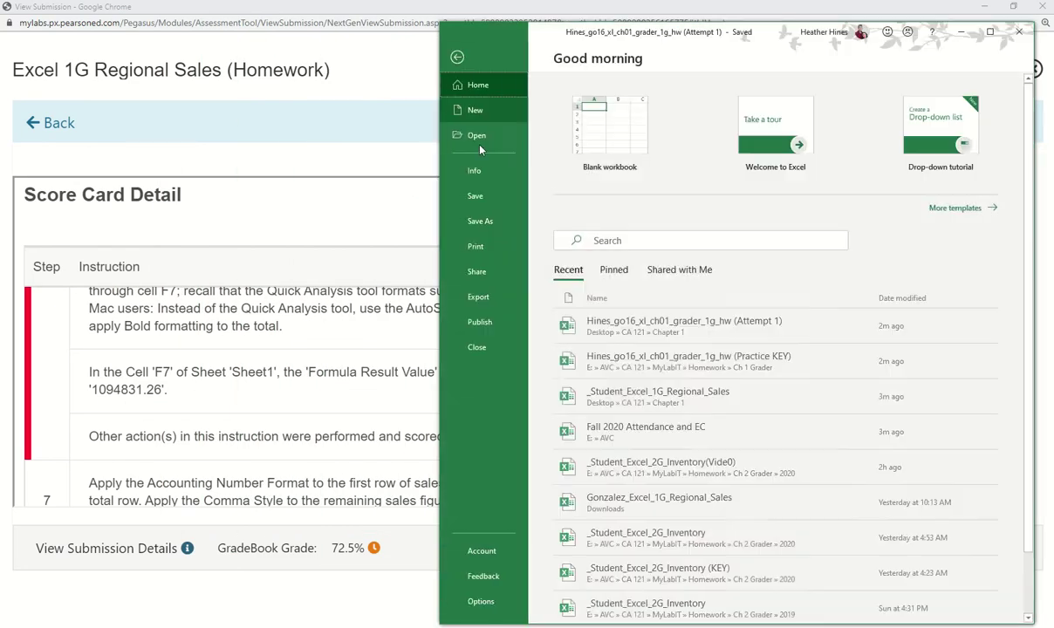
left_click(480, 221)
left_click(577, 274)
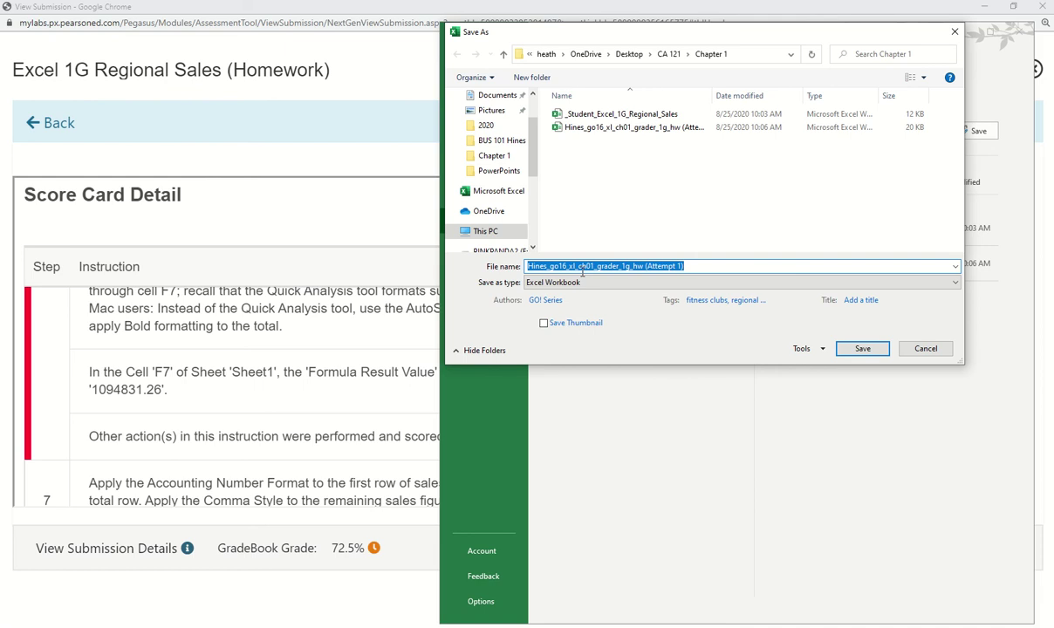
left_click(583, 267)
type("2)")
key("Return")
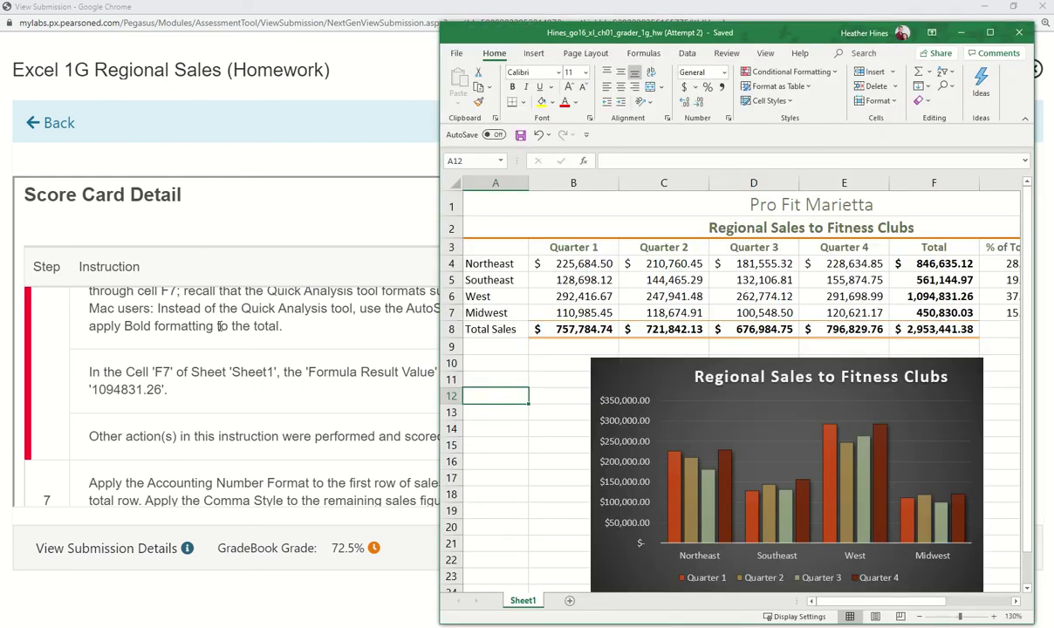
- Replace the Midwest total in cell F7 with the value 1094831.26
left_click(543, 311)
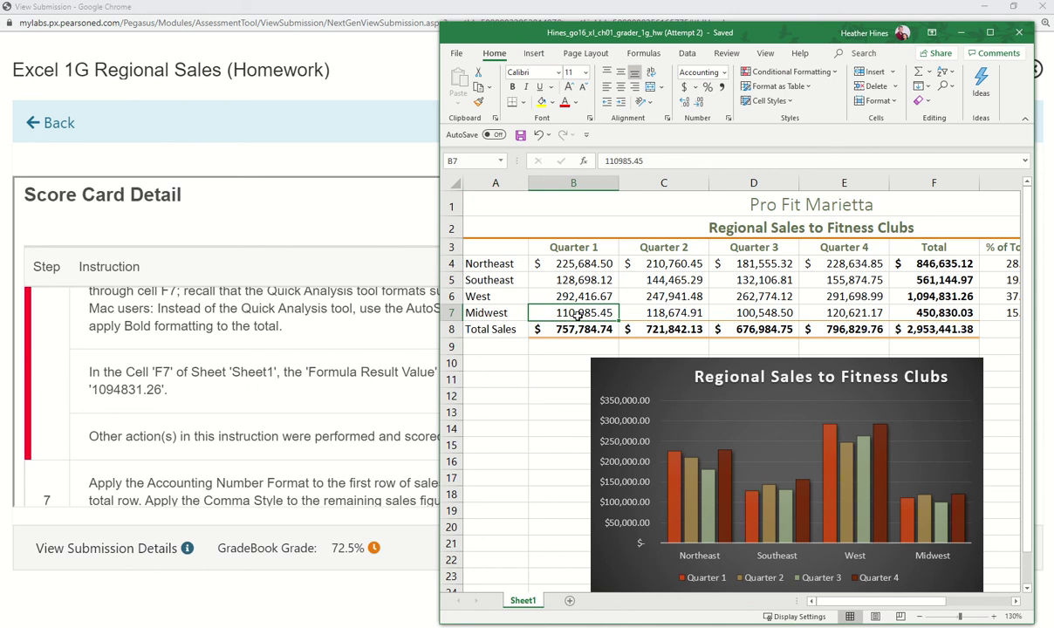
left_click(895, 314)
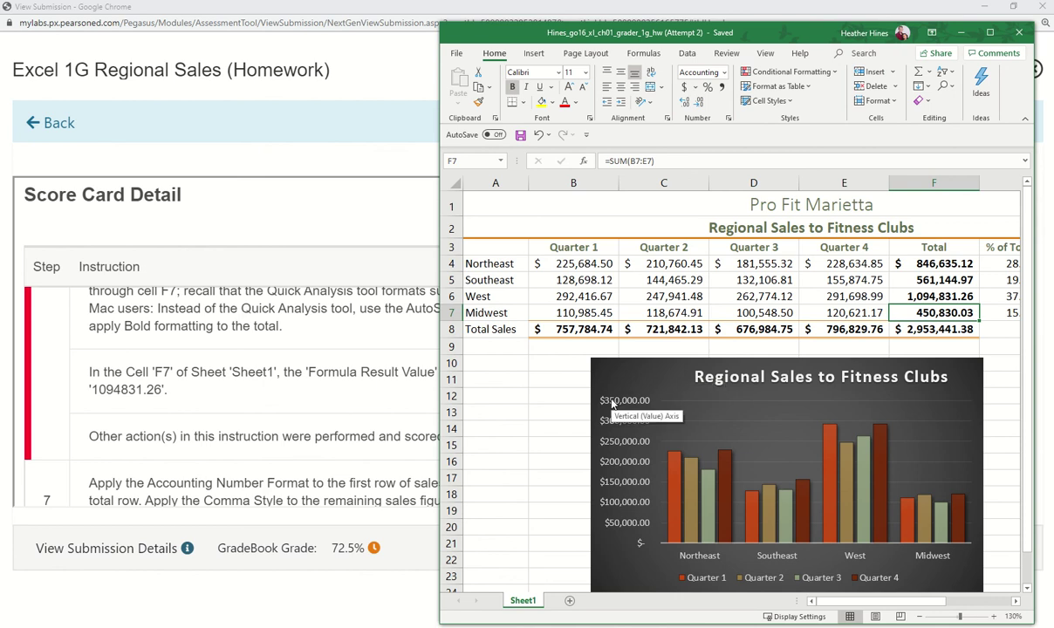
type("109")
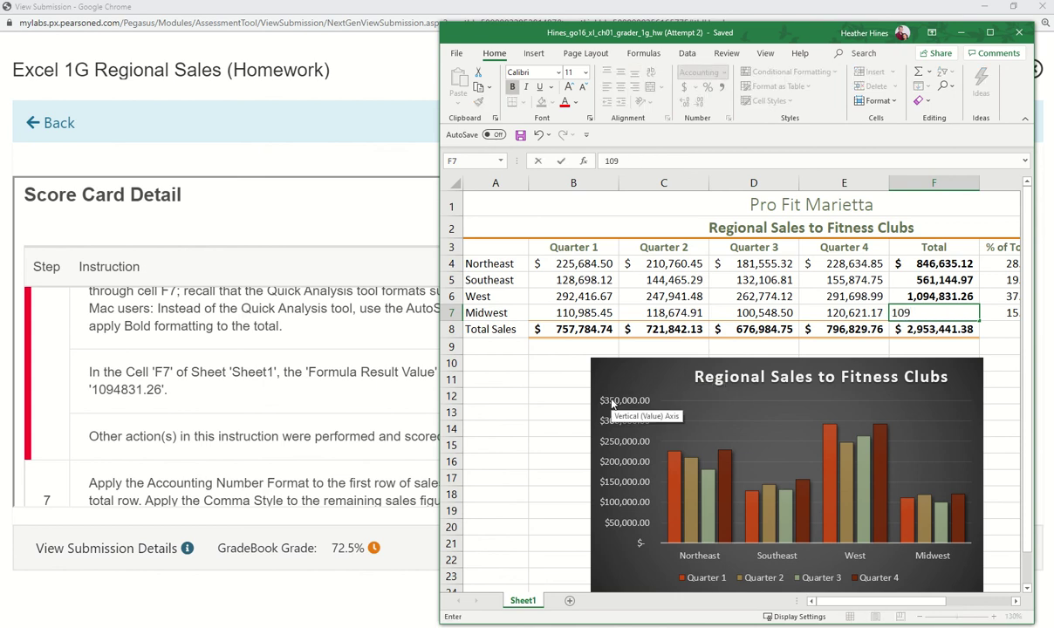
type("4831.26")
key("Return")
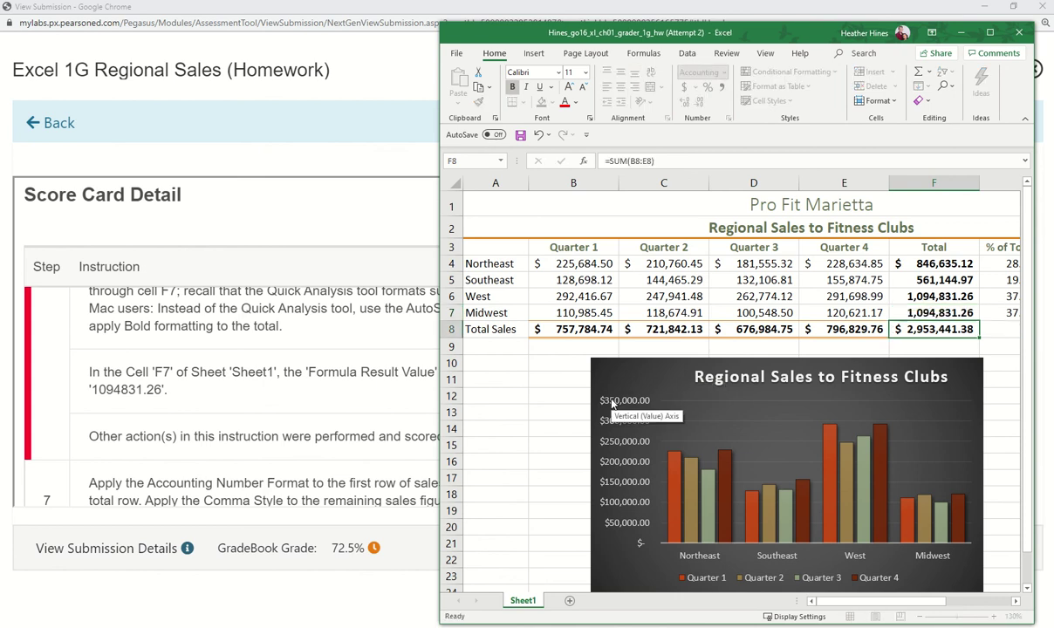
- Return to the score card and expand the feedback for step 8 about inserting the Midwest row
left_click(283, 454)
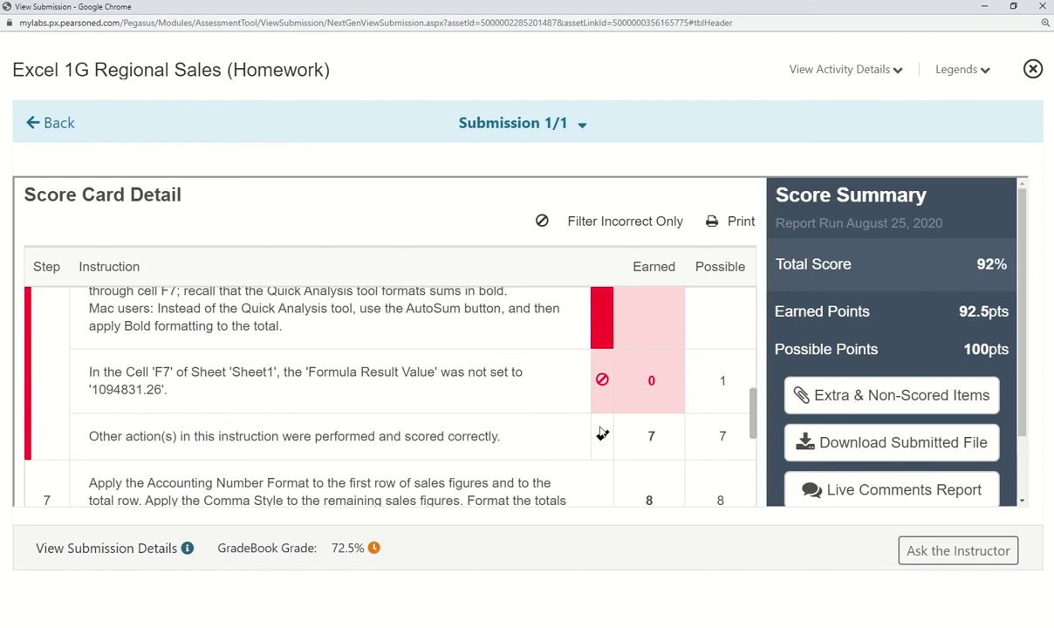
scroll(565, 402, "down", 5)
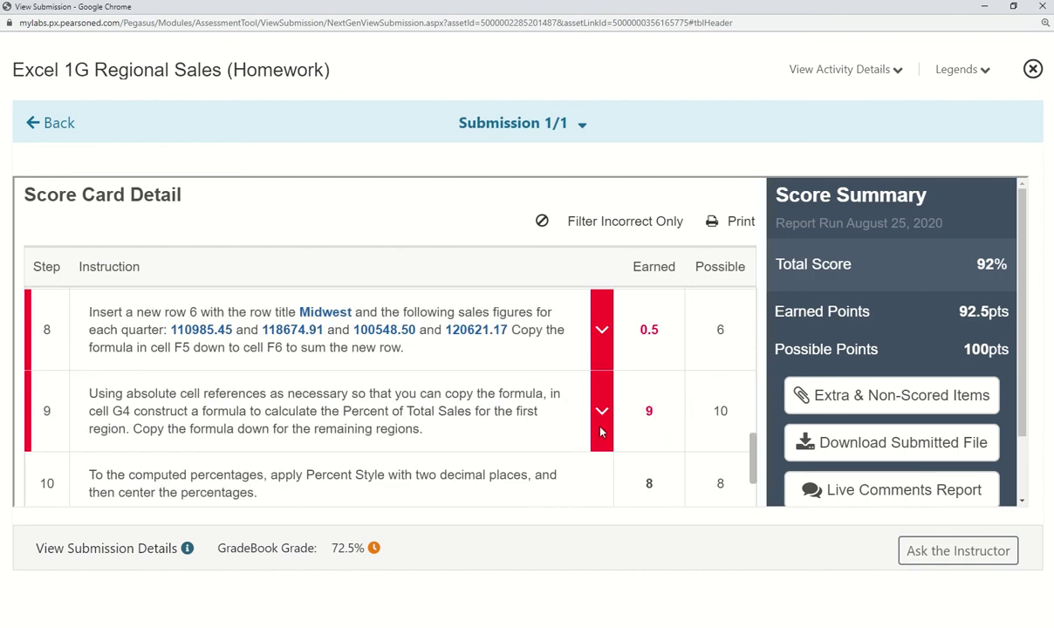
left_click(601, 332)
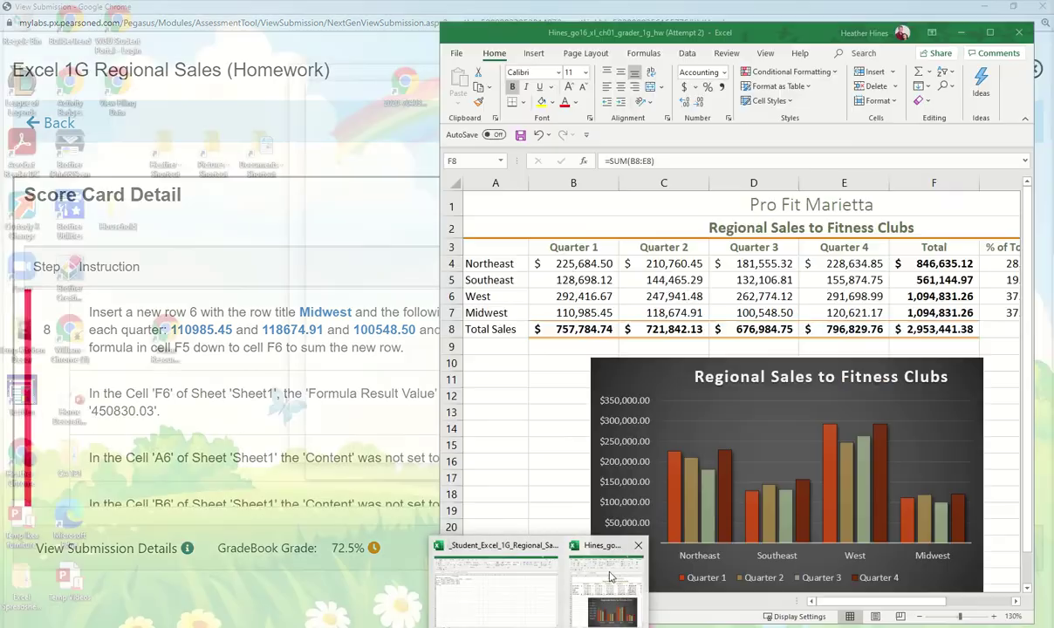
- Narrow the Attempt 2 workbook window beside the score card and compare Midwest row 7 with the step 8 feedback
left_click(578, 544)
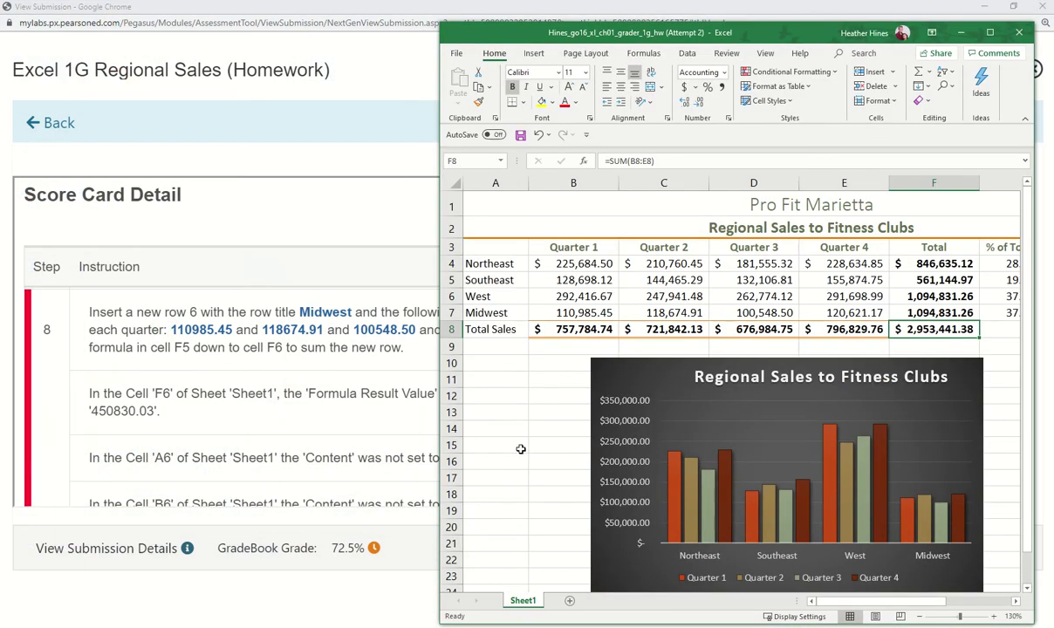
left_click_drag(439, 593, 552, 593)
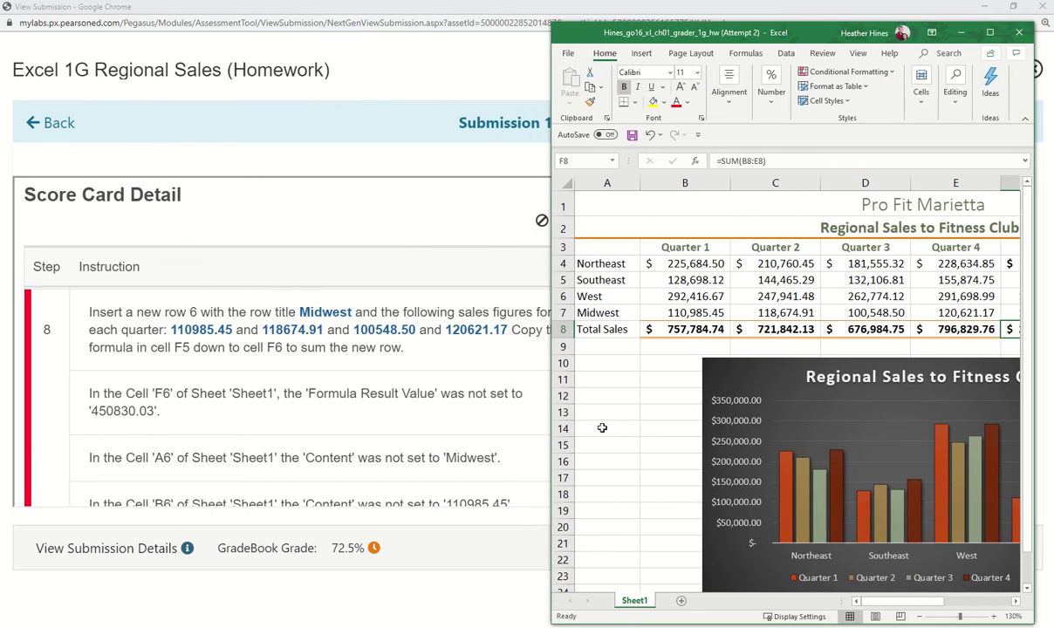
left_click(556, 312)
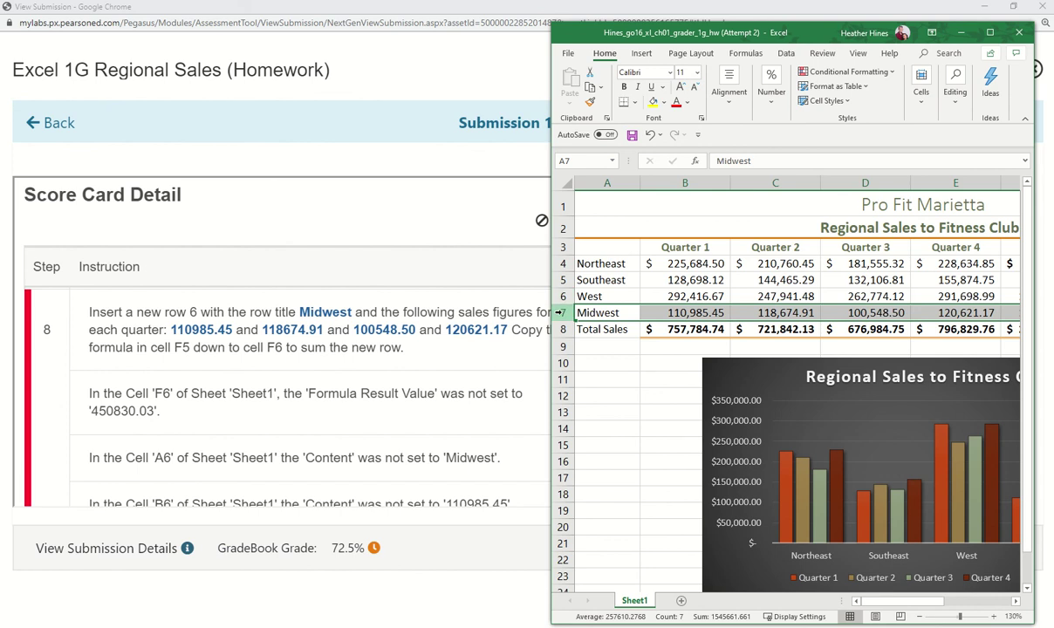
left_click(366, 326)
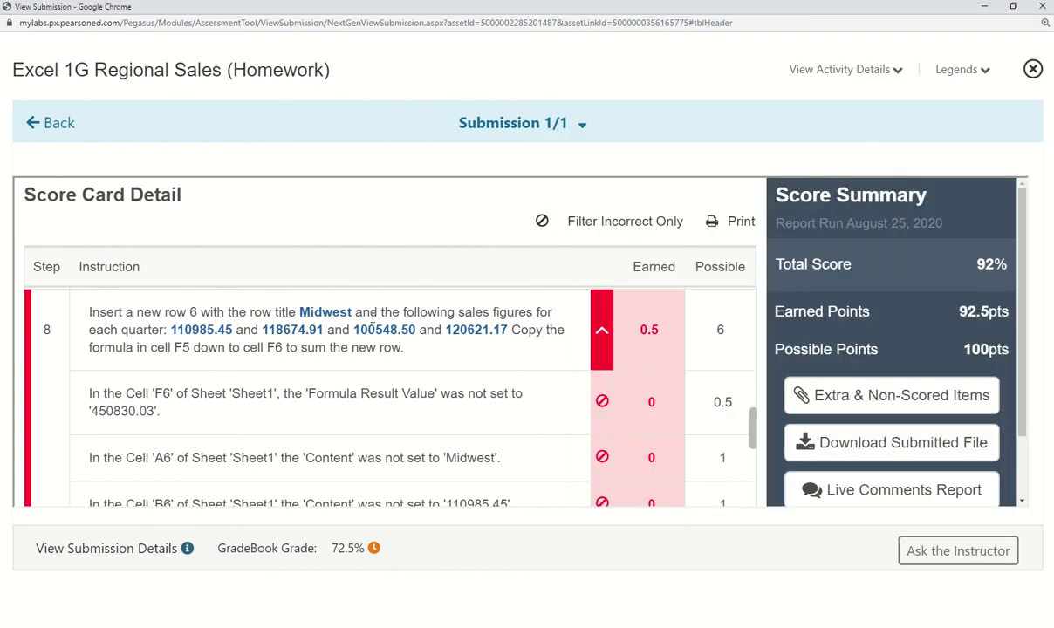
left_click(599, 567)
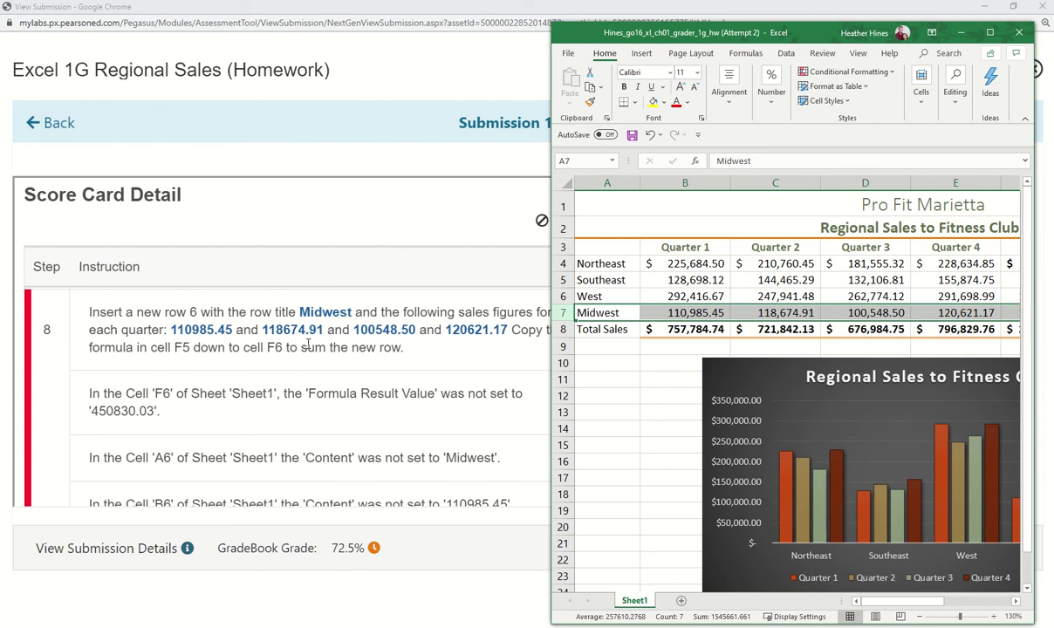
- Review the score card instructions and feedback from the cell F7 error through step 11
left_click(308, 345)
scroll(307, 346, "up", 2)
scroll(281, 377, "up", 1)
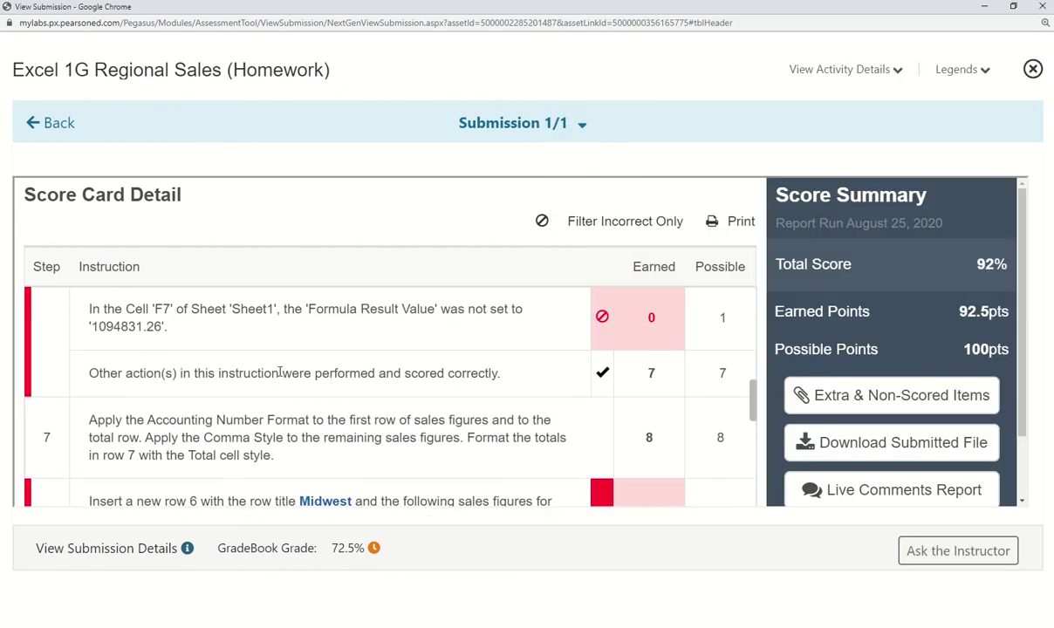
scroll(417, 441, "down", 5)
scroll(417, 441, "down", 3)
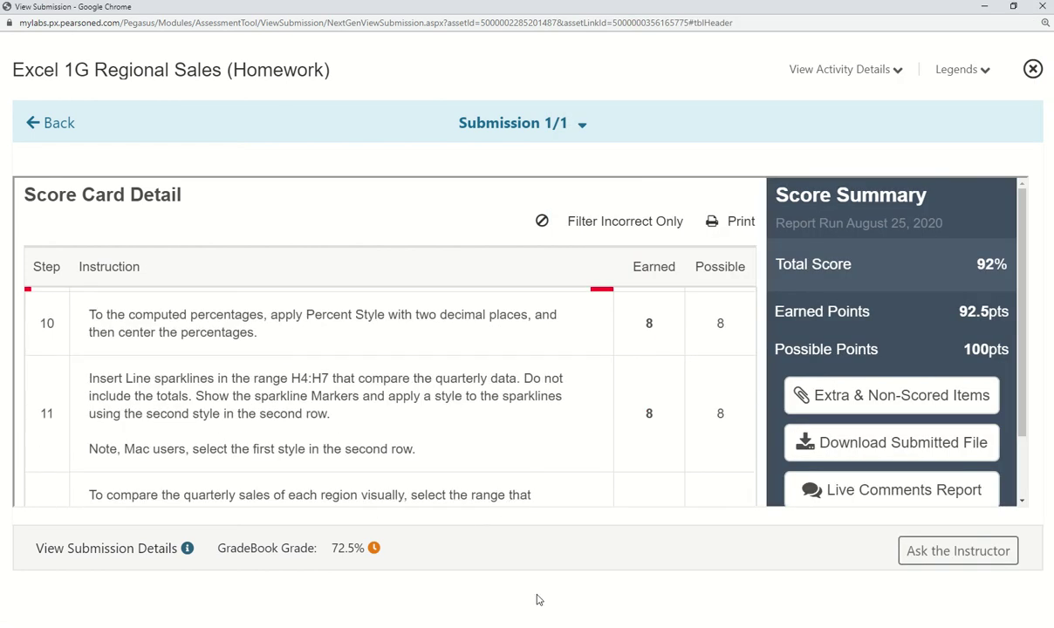
- Switch back to the Attempt 2 workbook, save it, and minimize its window
mouse_move(534, 624)
left_click(578, 568)
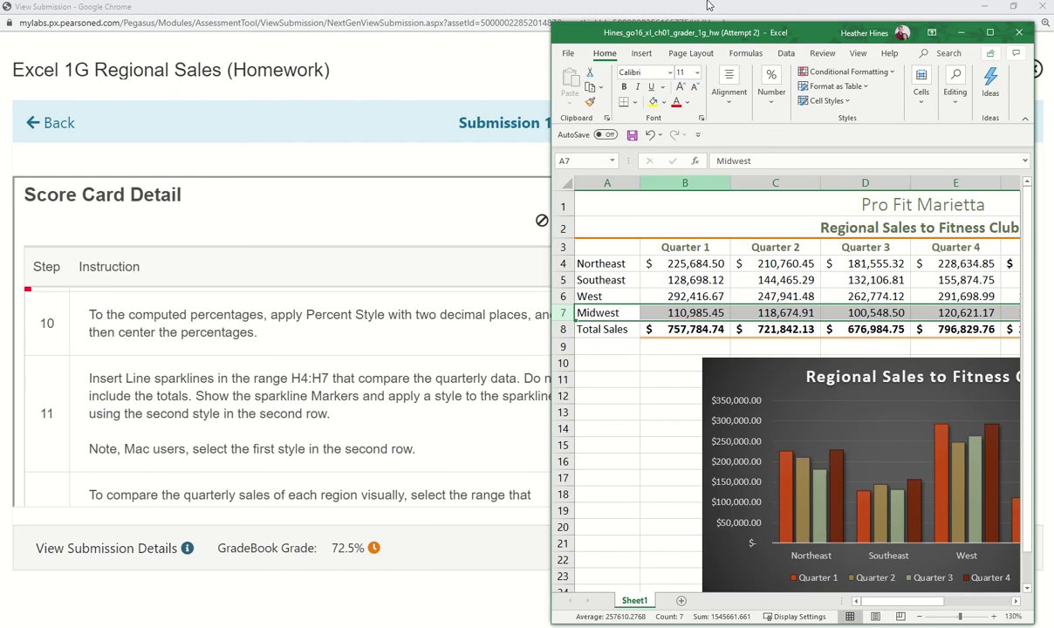
left_click(991, 32)
left_click(15, 32)
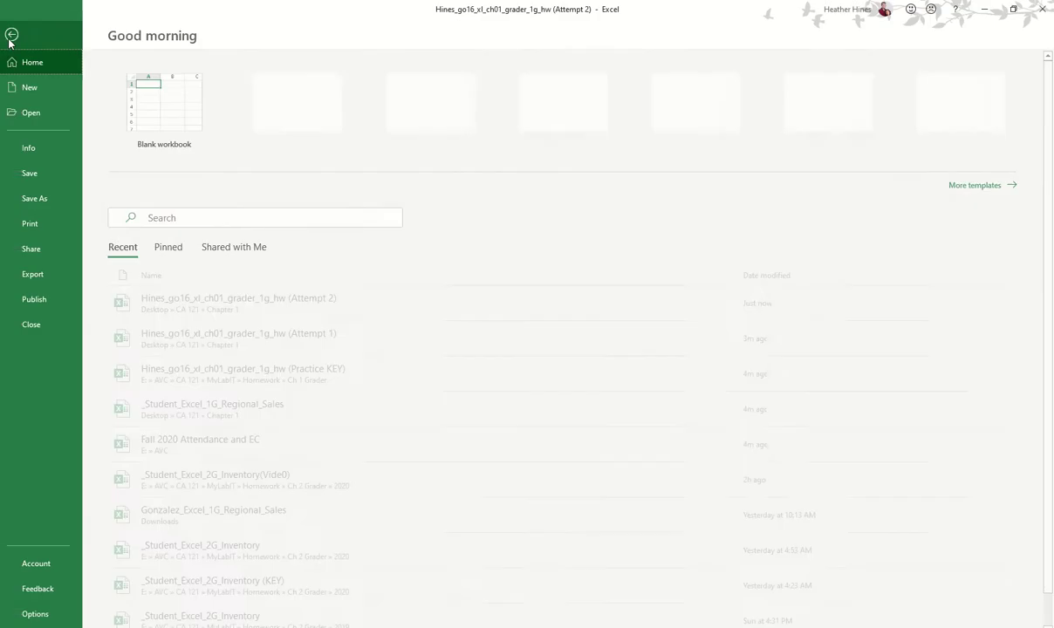
left_click(35, 175)
left_click(981, 9)
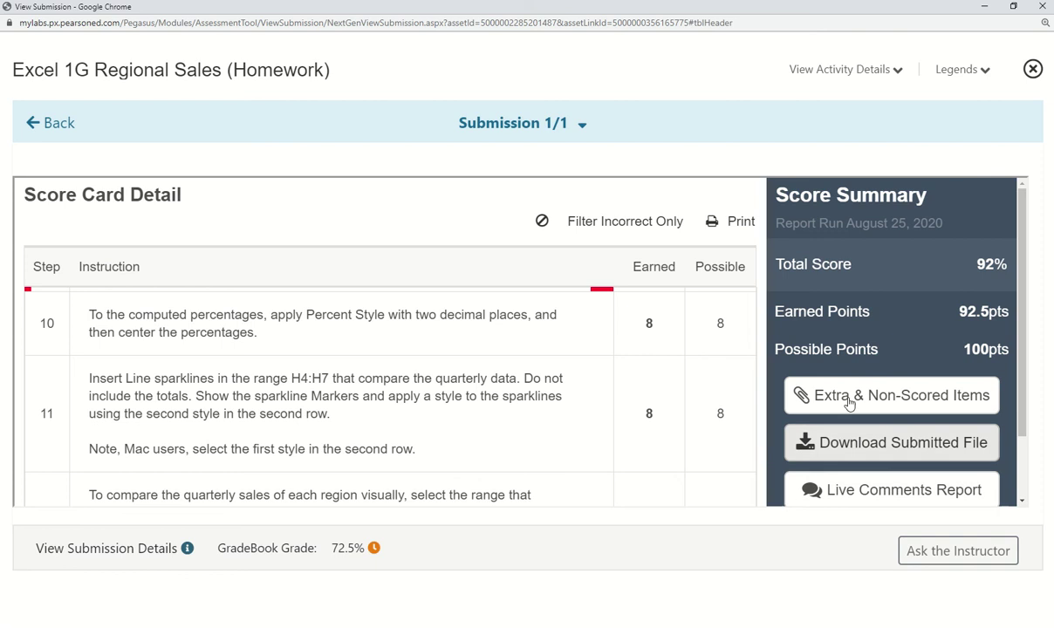
- Close the submission view for Excel 1G Regional Sales and open the Completed assignments view in MyLab IT
scroll(1015, 436, "down", 1)
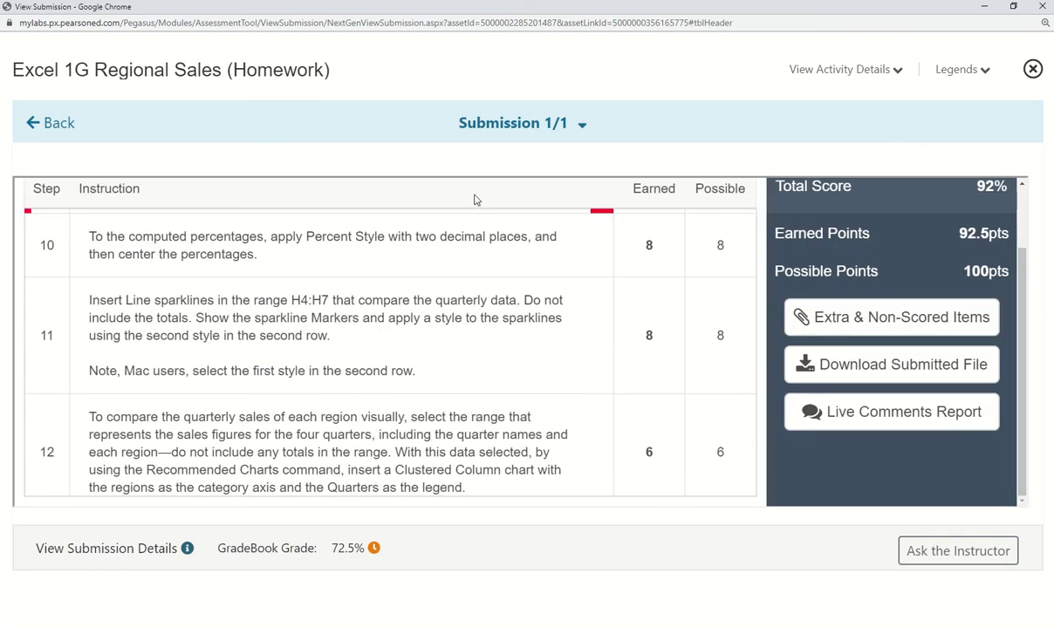
left_click(68, 128)
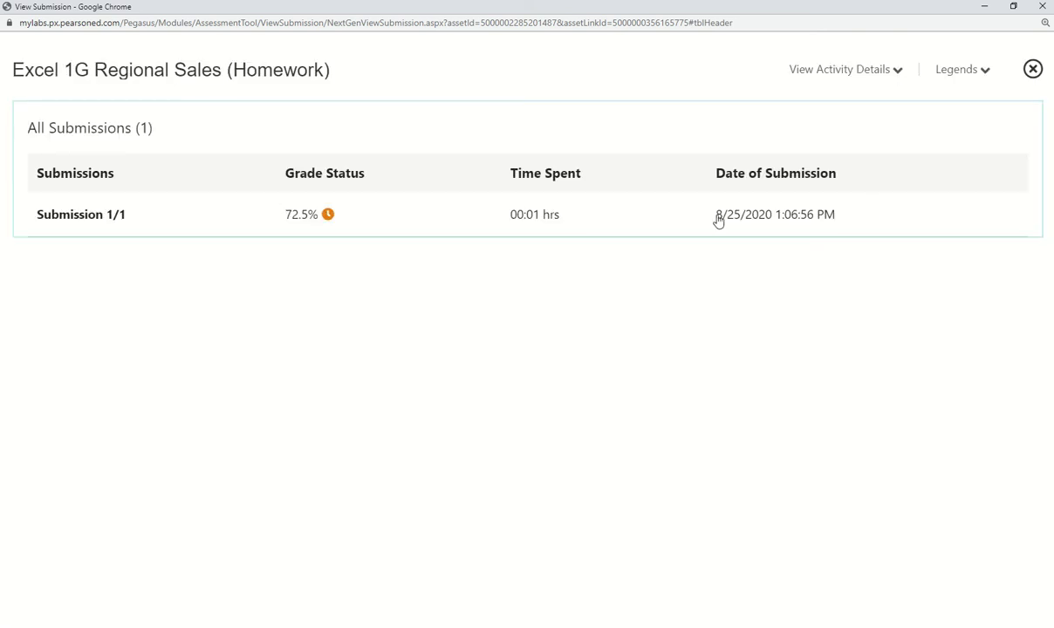
left_click(1050, 7)
left_click(327, 248)
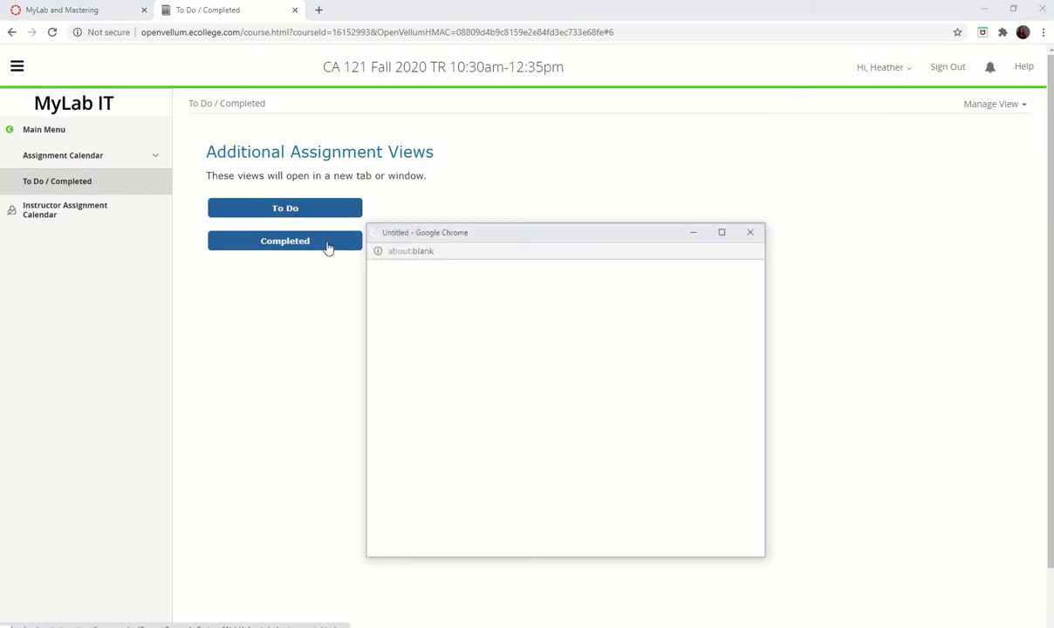